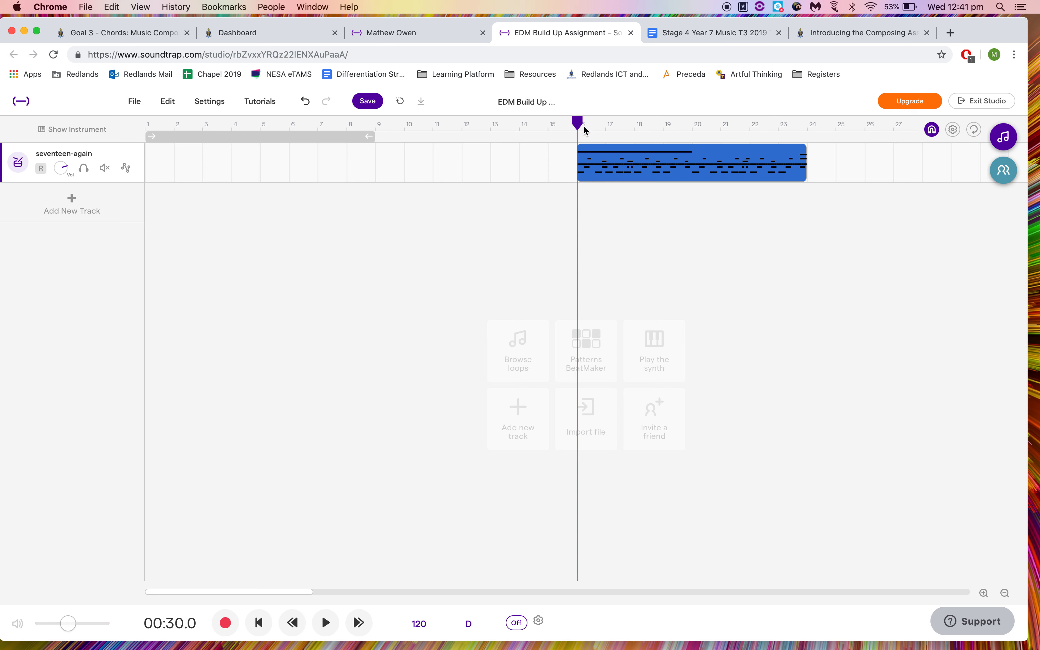
Step: Return the playhead to the start of the project and set the project key to B minor
left_click_drag(583, 128, 148, 128)
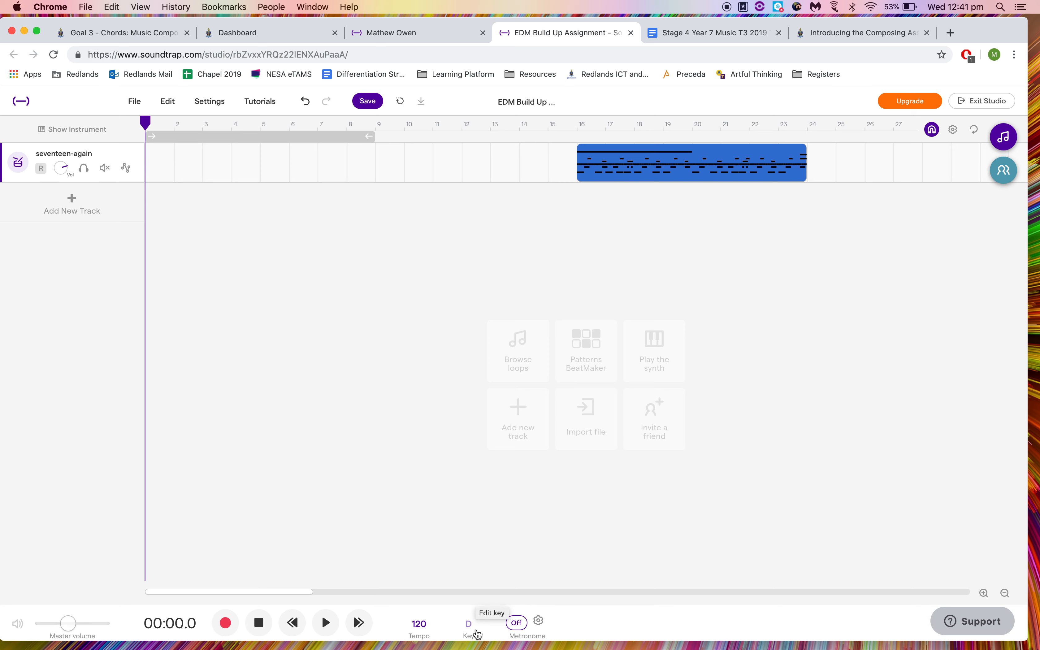
left_click(478, 633)
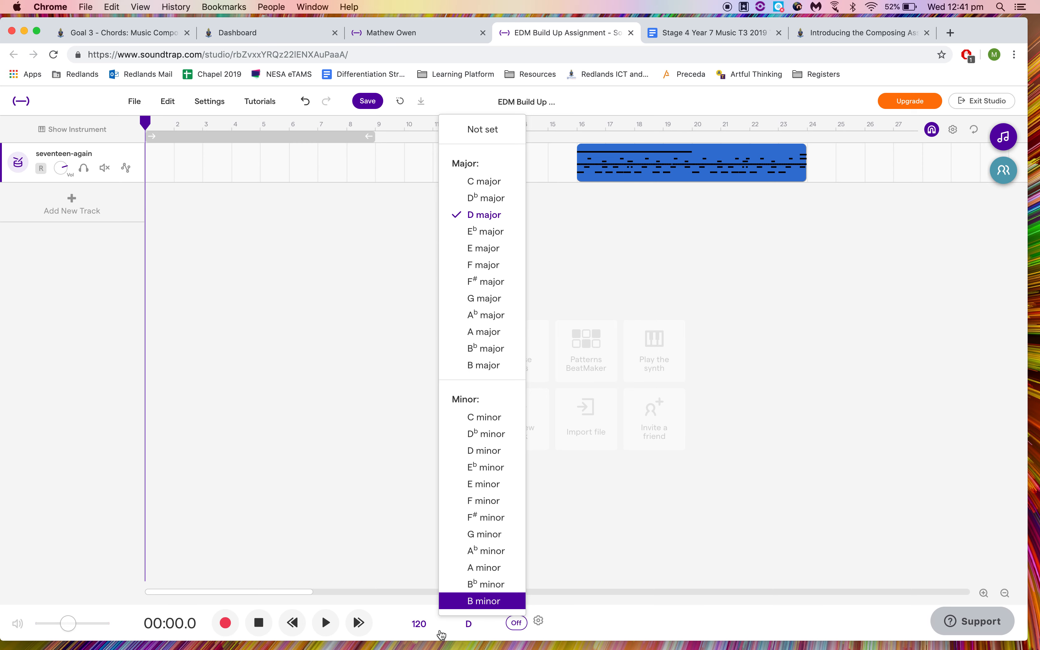
left_click(465, 602)
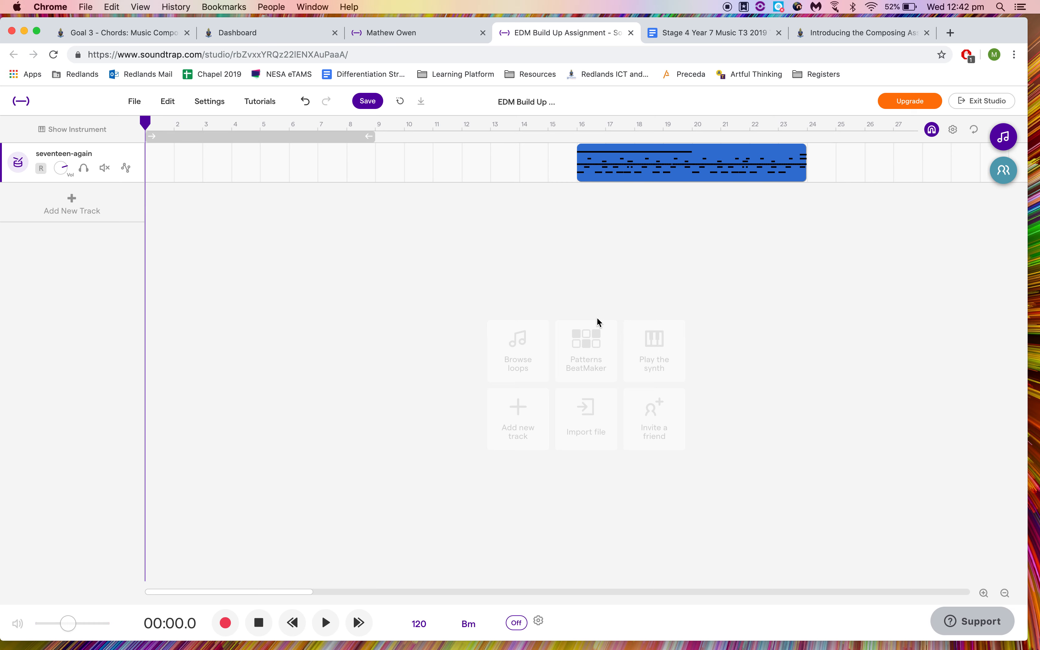
Step: Open the loop library, clear the existing search and filter the loops by EDM and Bass
left_click(1004, 137)
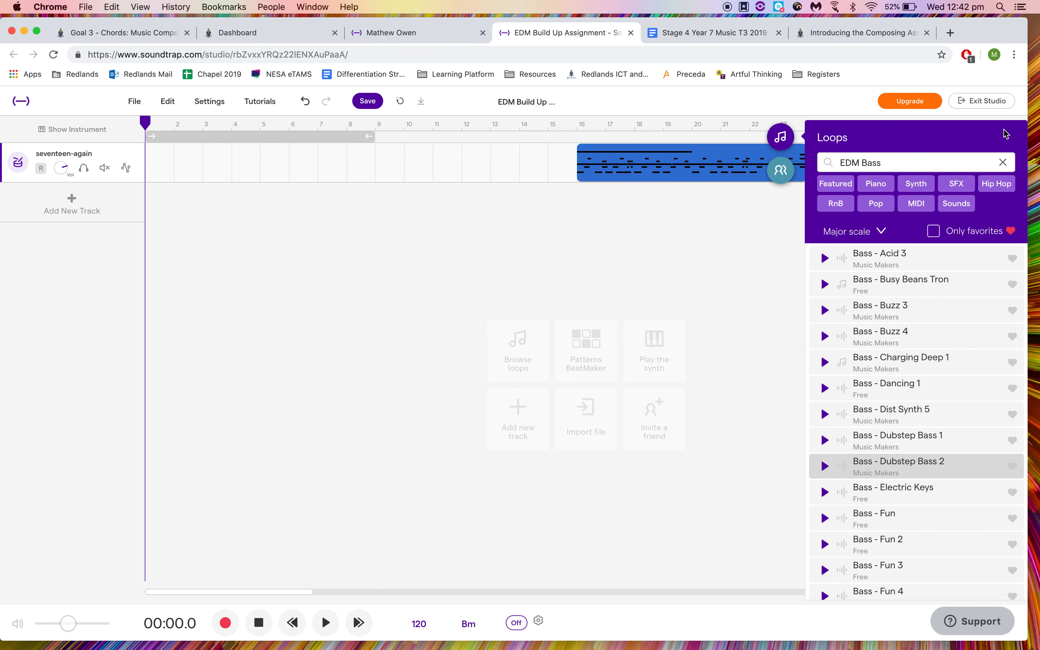
left_click(1006, 163)
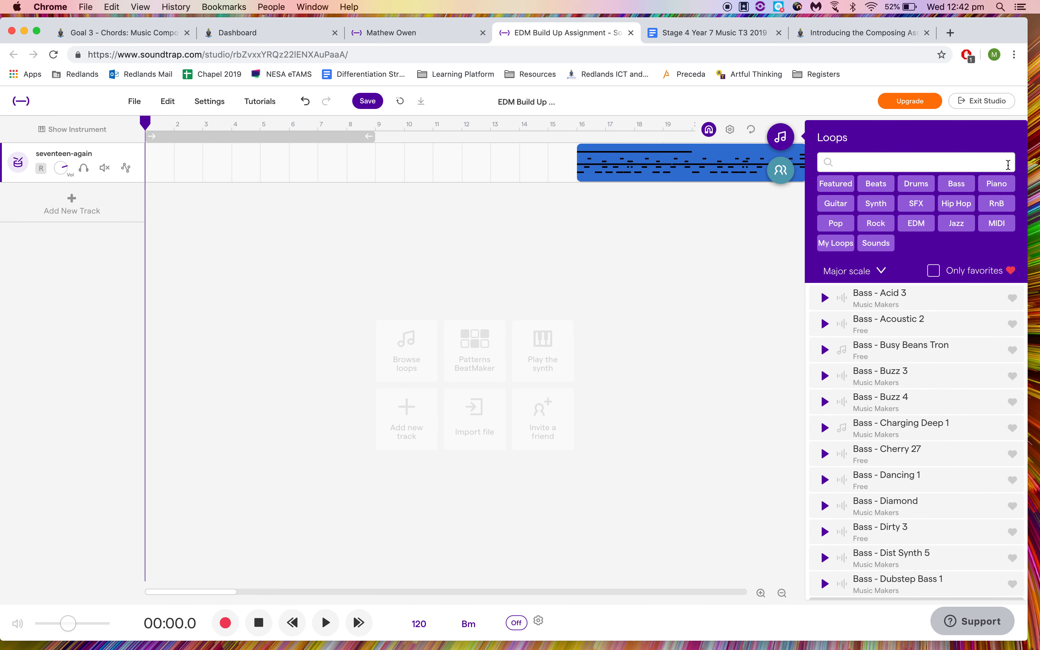
mouse_move(793, 156)
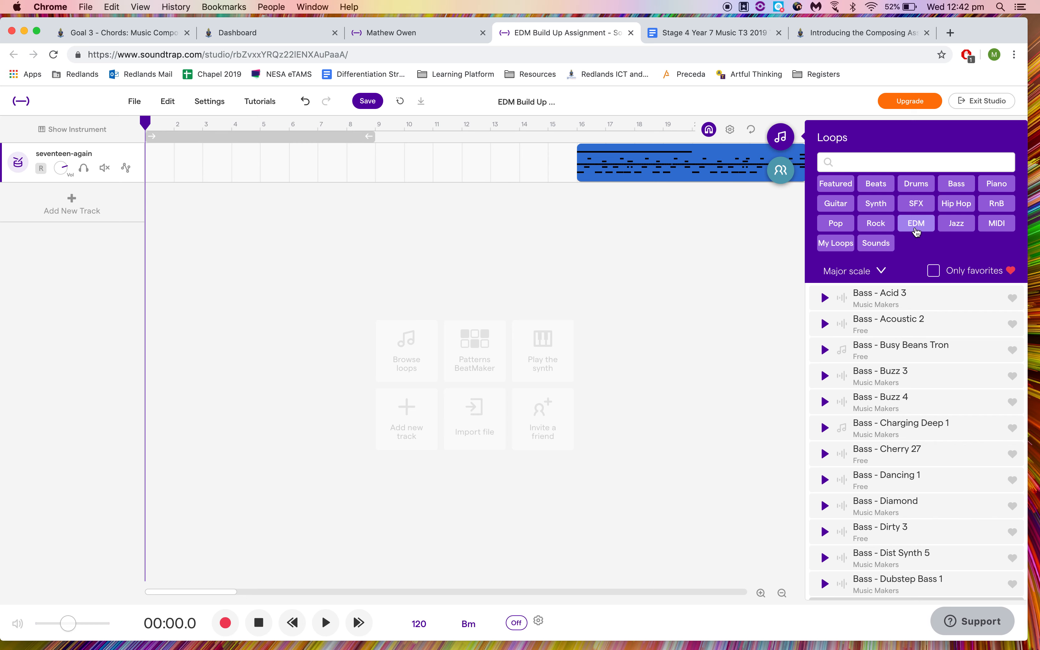
left_click(916, 223)
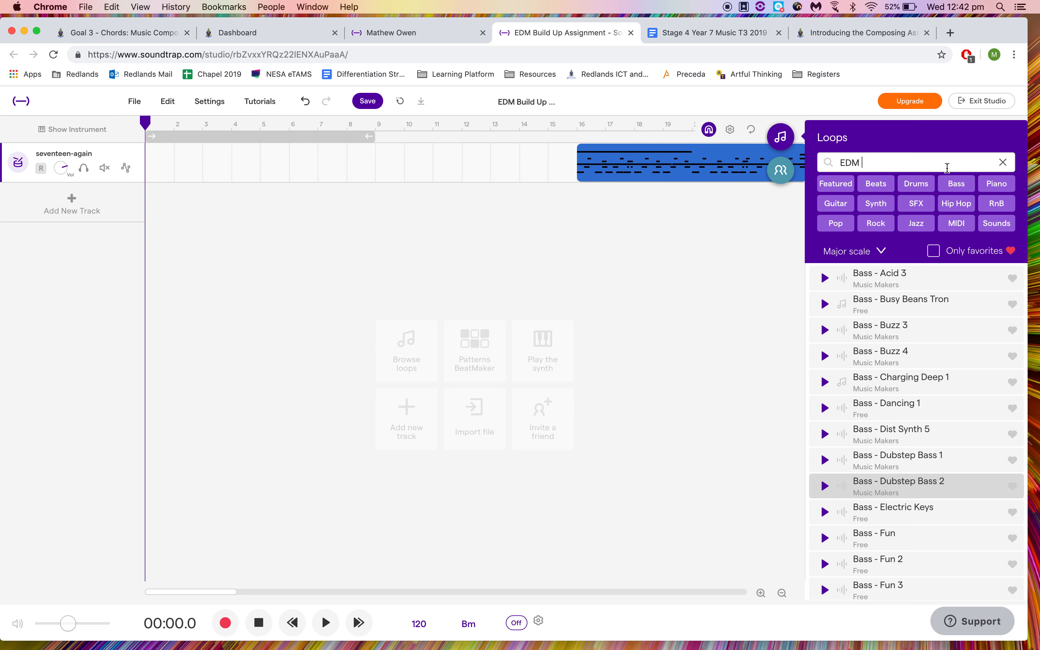
left_click(957, 184)
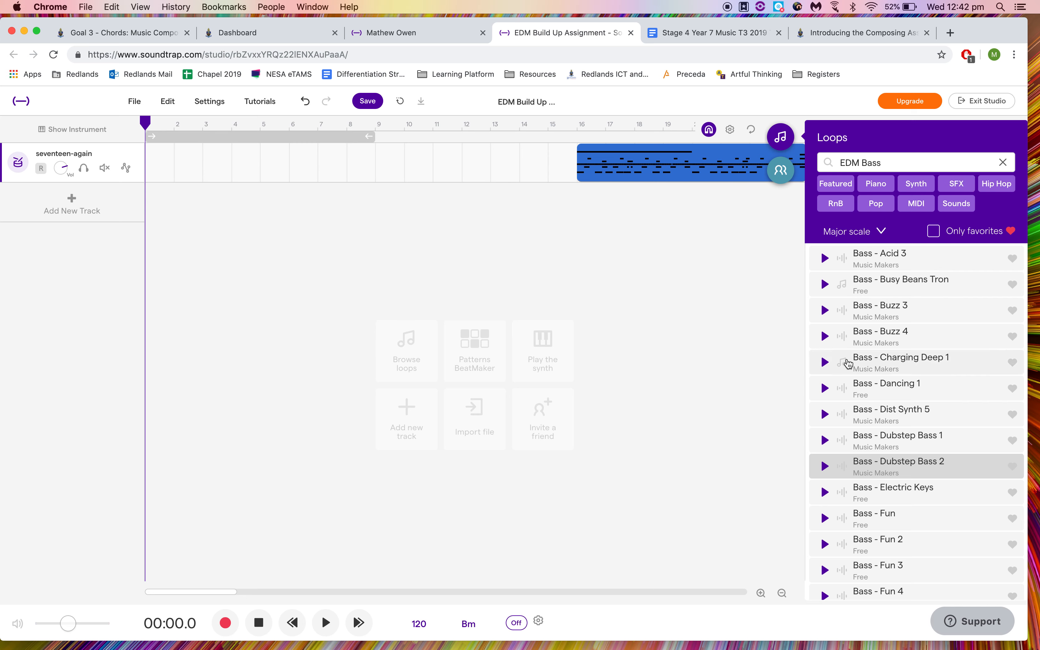
Step: Preview the major-scale loops Bass - Buzz 4 and Bass - Fun
left_click(825, 338)
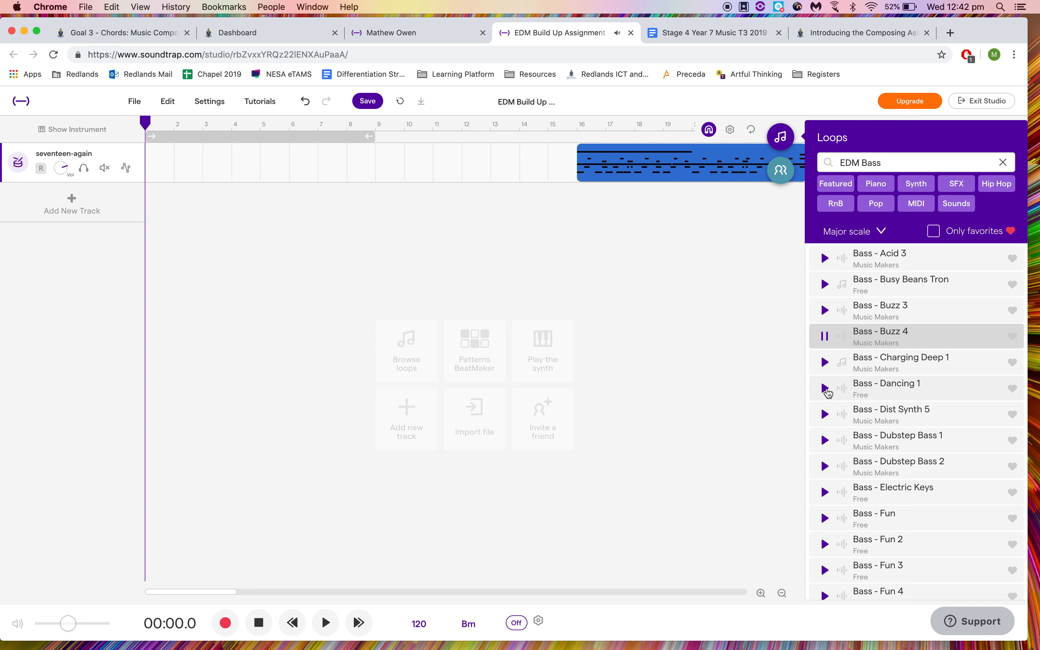
scroll(852, 485, "down", 3)
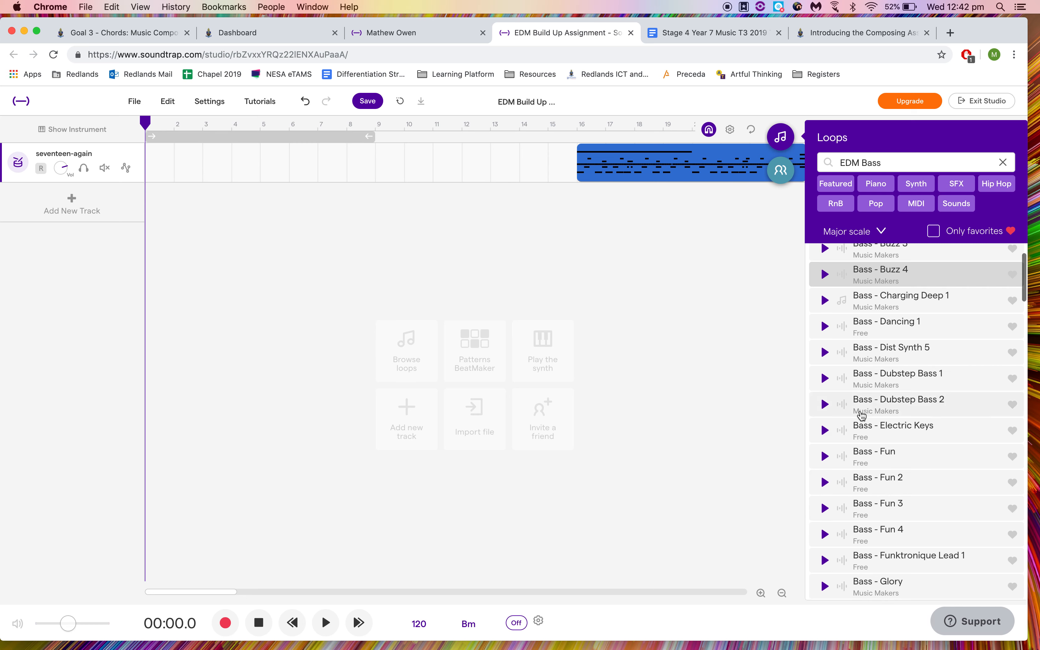
left_click(833, 456)
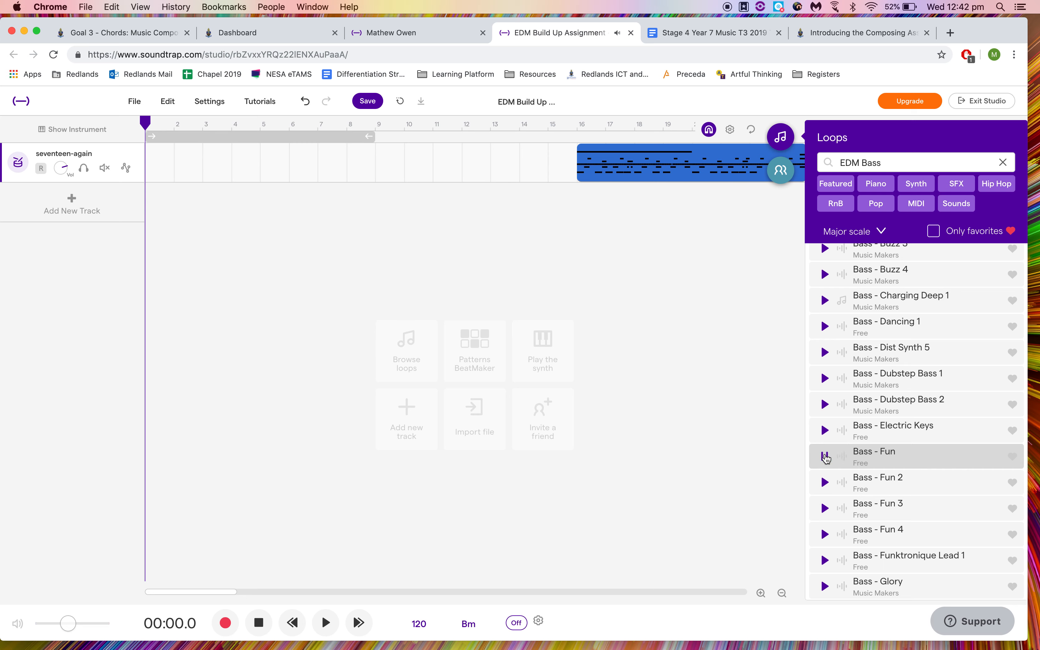
left_click(825, 457)
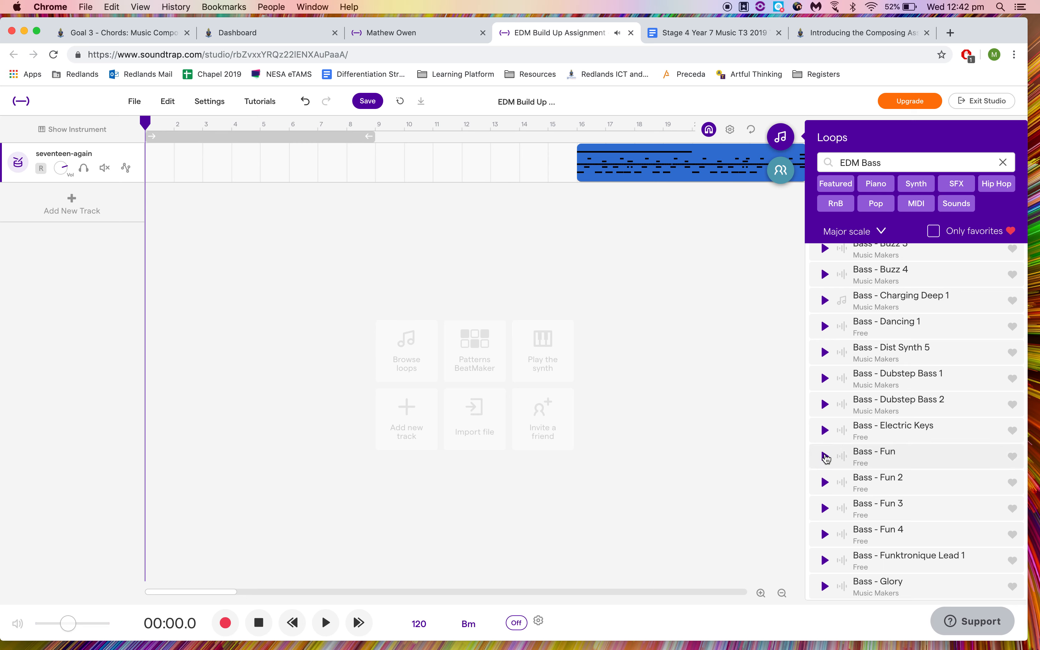
Step: Restrict the EDM Bass loops to the minor scale
scroll(879, 338, "up", 2)
left_click(858, 234)
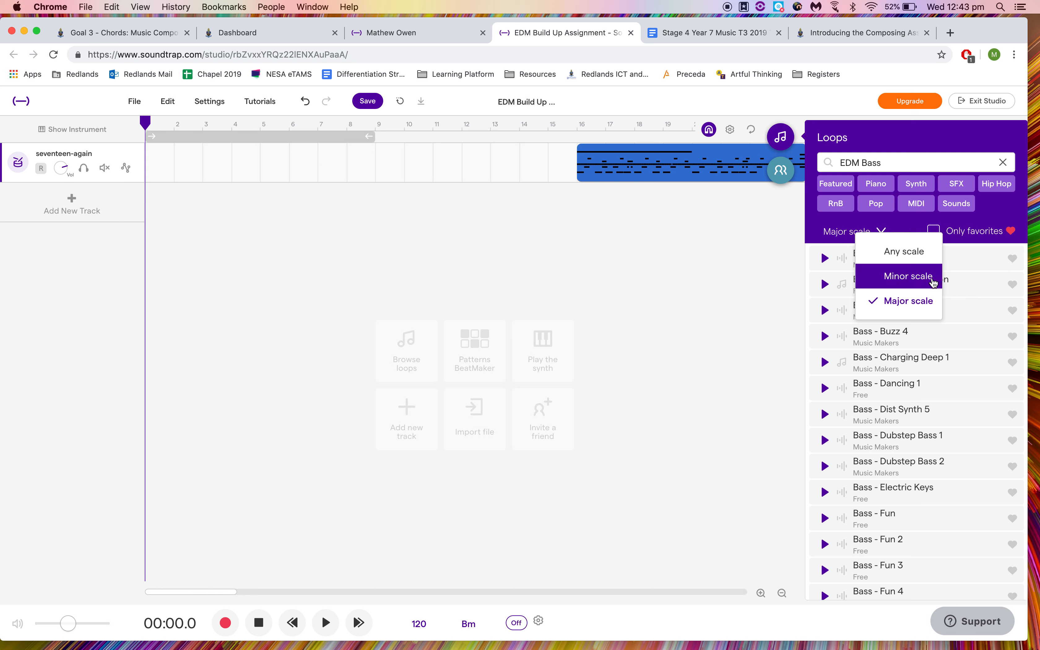
left_click(934, 282)
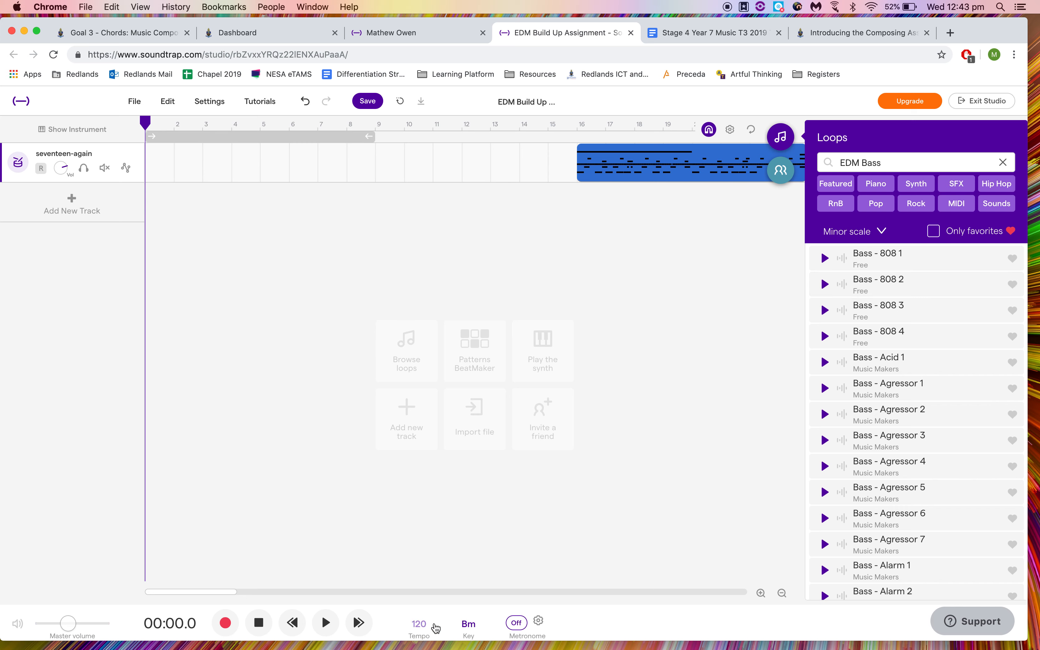
left_click(850, 230)
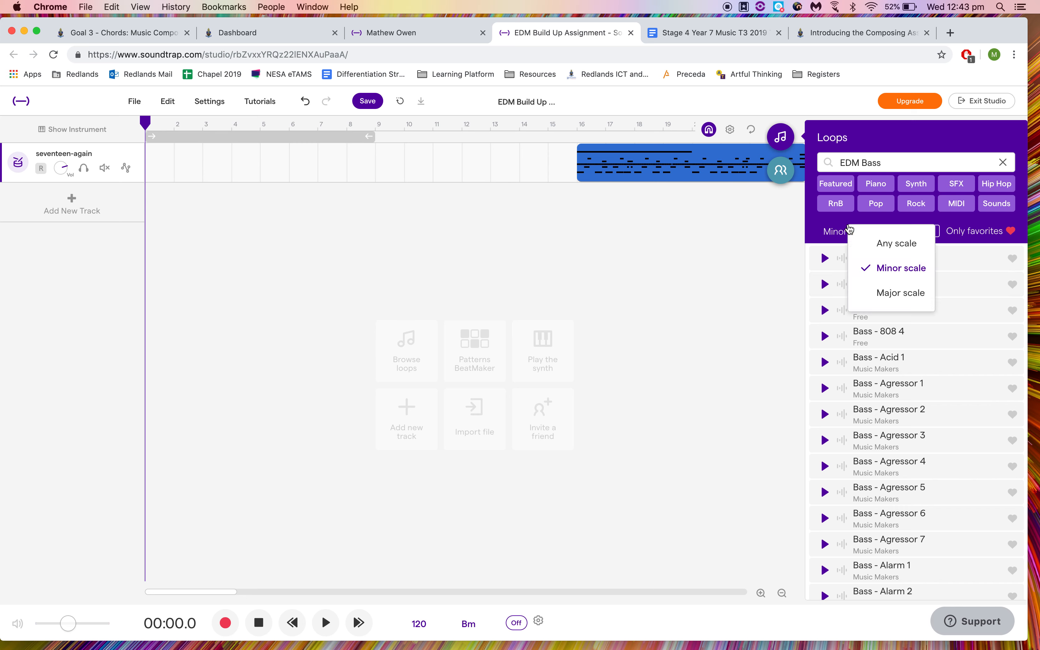
left_click(827, 236)
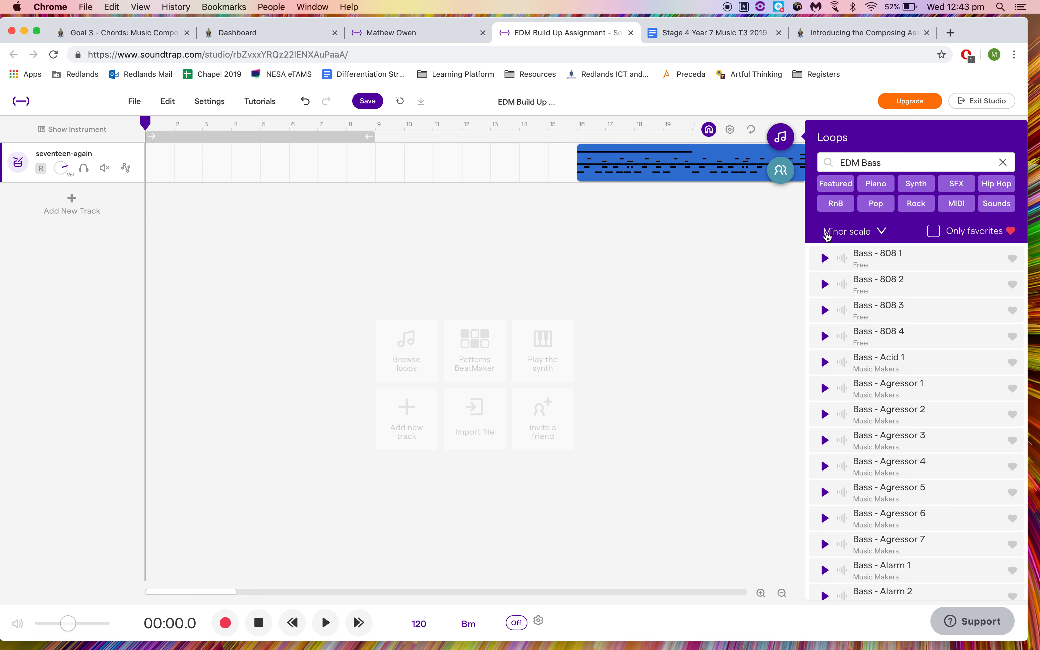
Step: Preview the minor-scale loops Bass - 808 3, Bass - Agressor 1 and Bass - Alarm 1
left_click(824, 311)
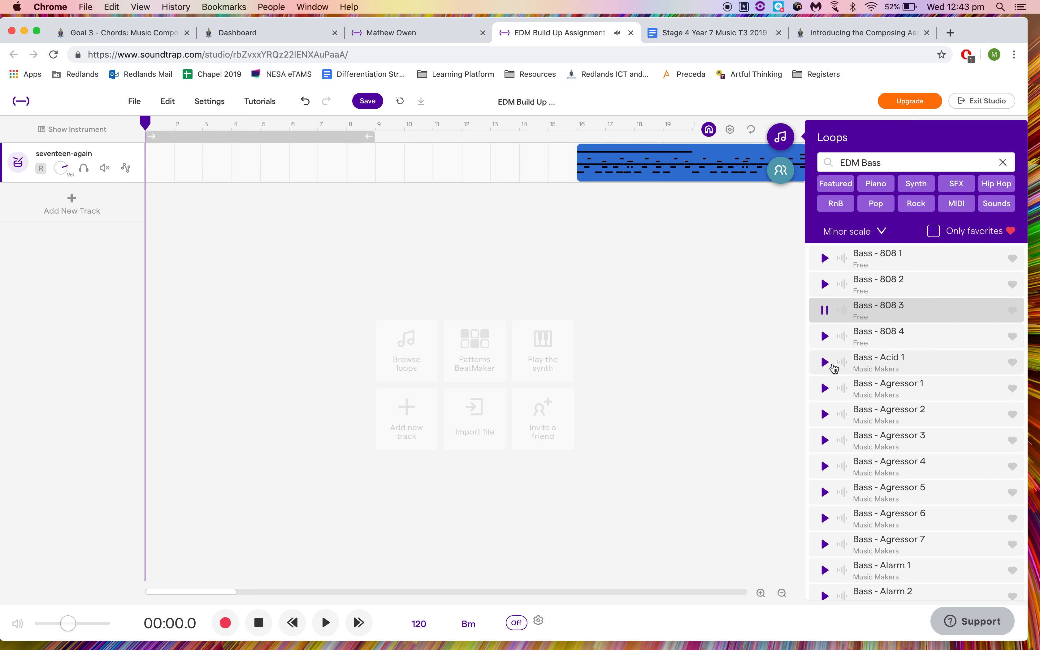
left_click(824, 388)
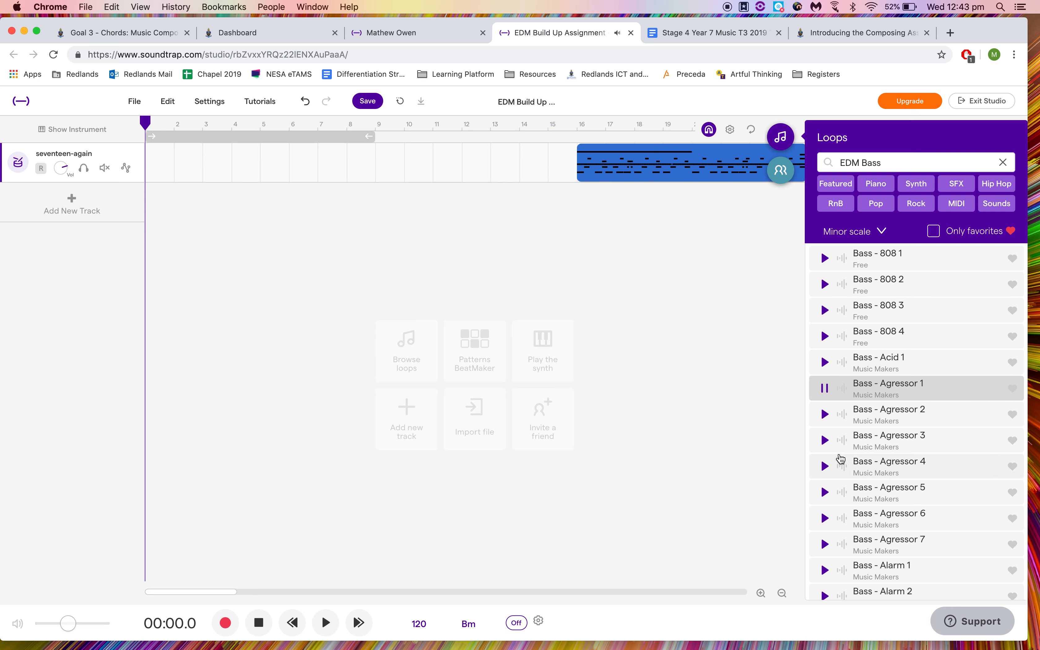
scroll(838, 533, "down", 1)
left_click(825, 364)
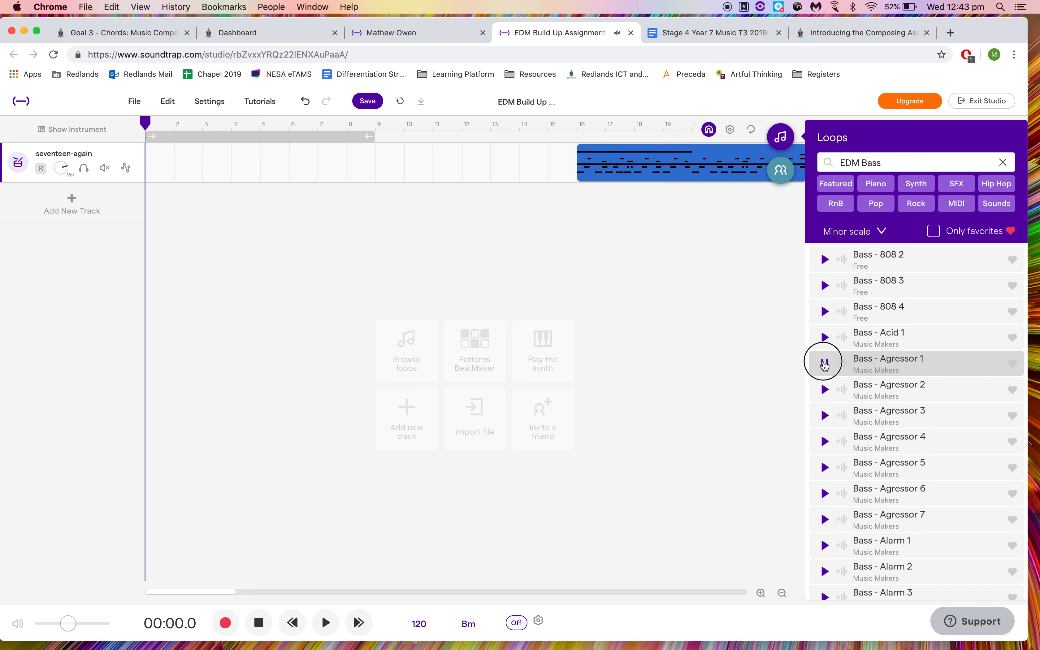
scroll(825, 365, "down", 3)
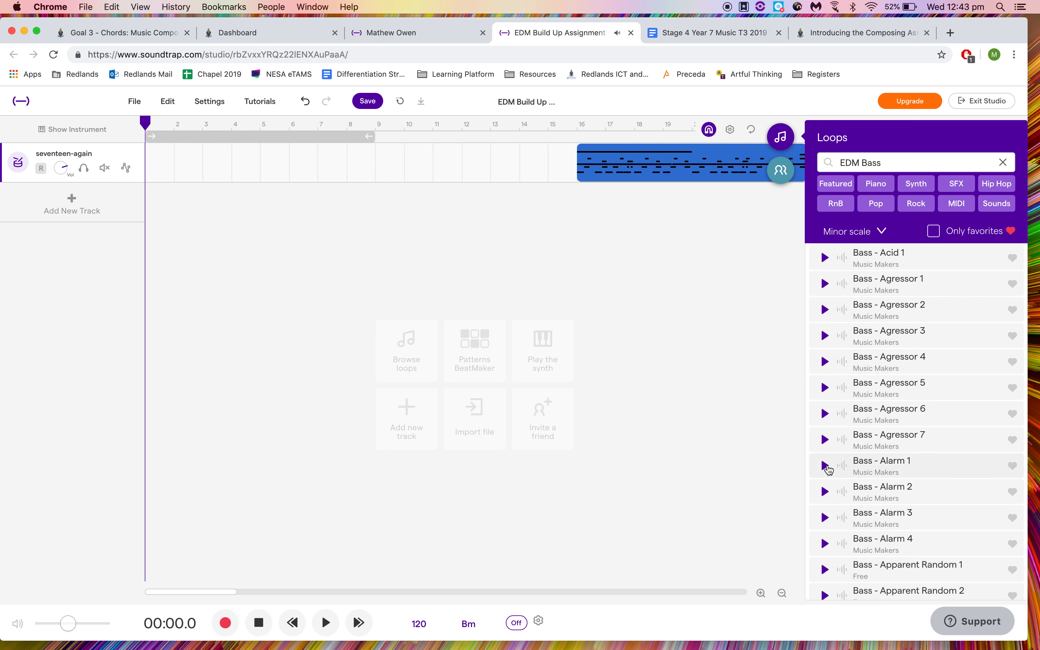
left_click(825, 467)
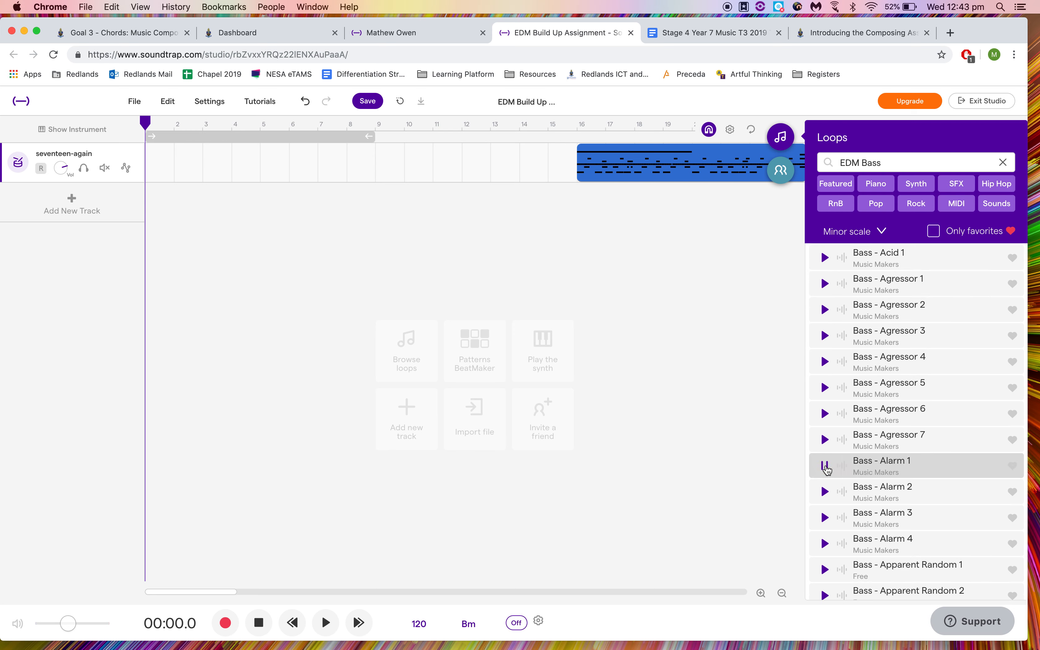
Step: Preview the Bass - Apparent Random 1 loop and place it on a new track starting at bar 1
scroll(827, 470, "down", 1)
scroll(828, 470, "down", 2)
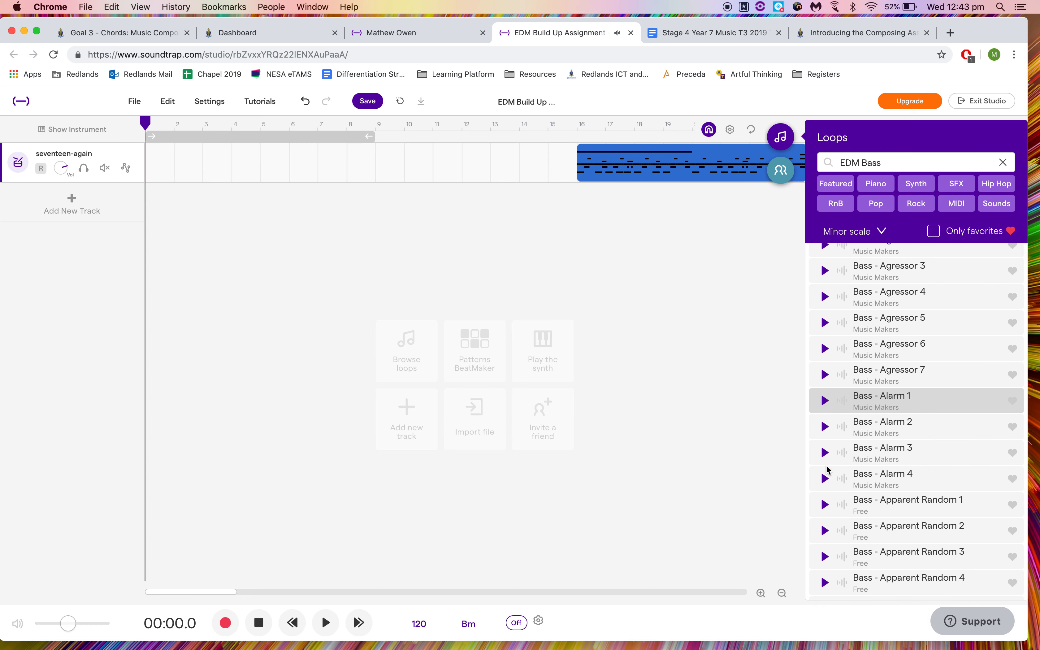
left_click(824, 505)
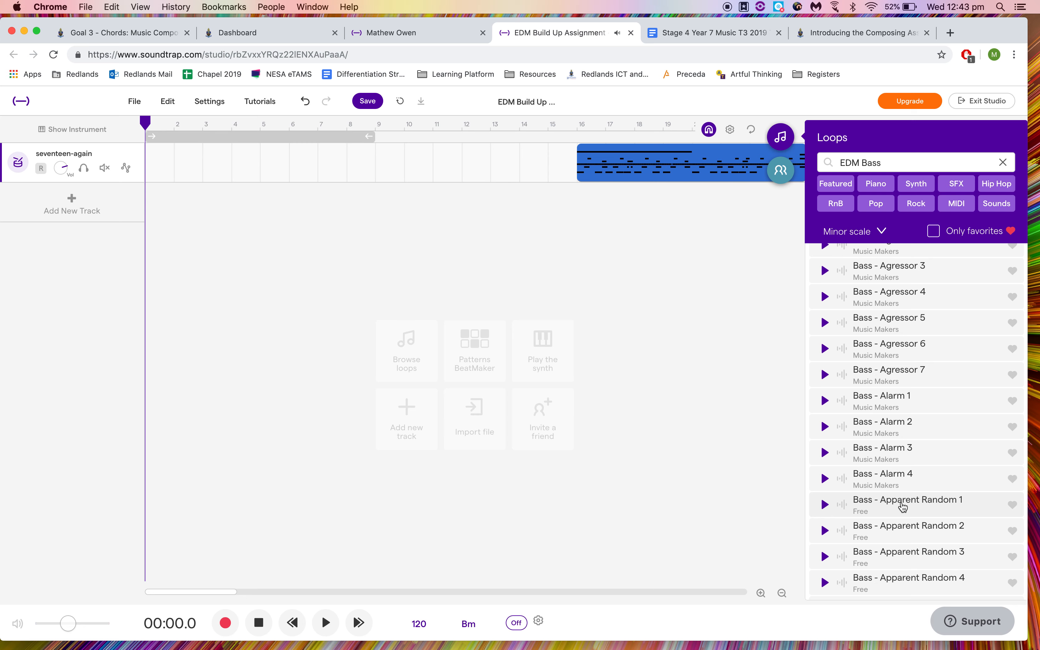
left_click_drag(901, 504, 155, 192)
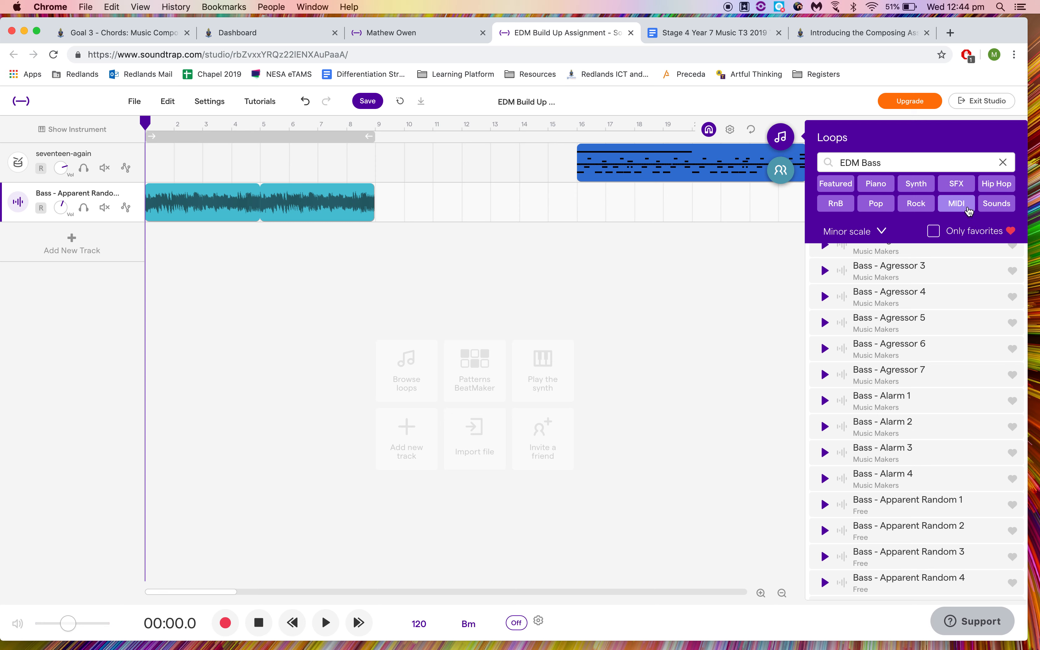
Step: Narrow the EDM Bass loops to MIDI and place Bass - Baby Gorilla Deep on a new track starting at bar 9
left_click(956, 203)
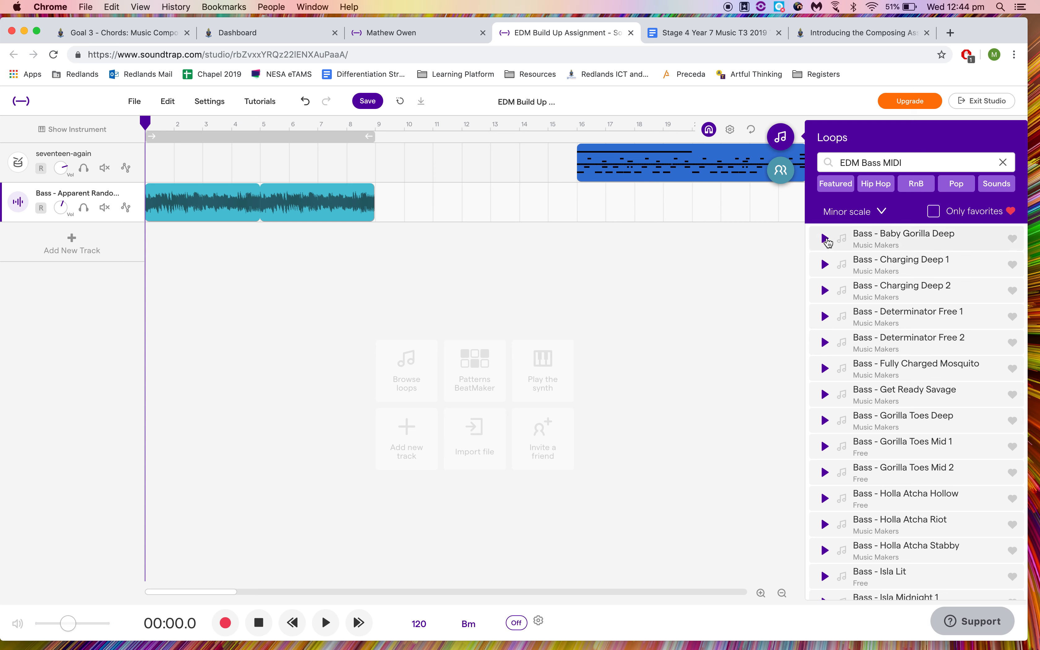
mouse_move(275, 200)
left_click(825, 238)
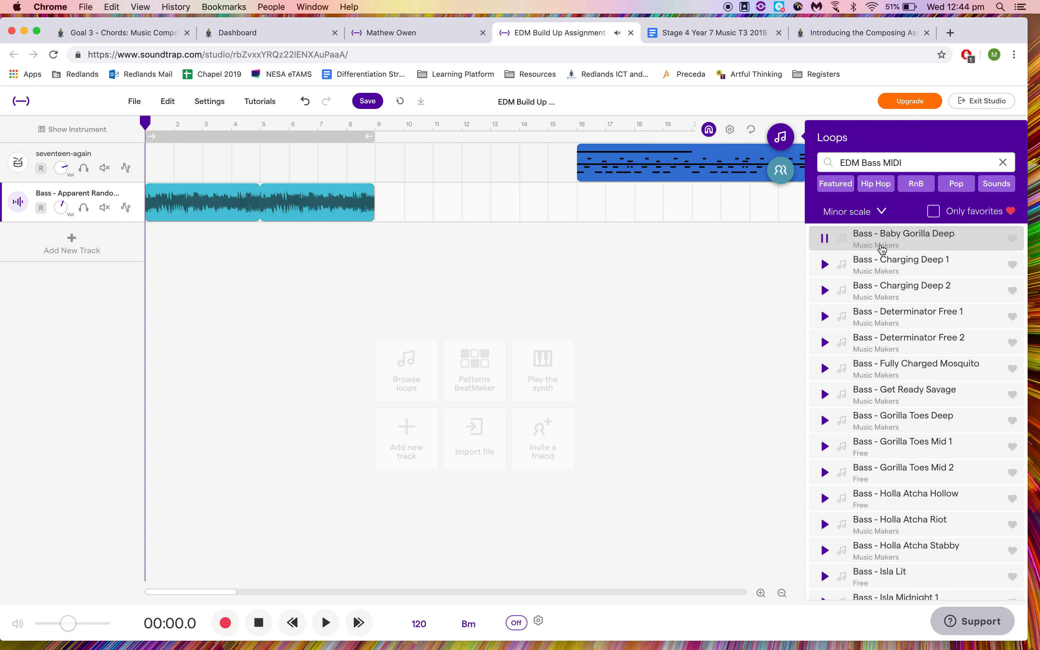
left_click(825, 239)
left_click_drag(957, 242, 376, 244)
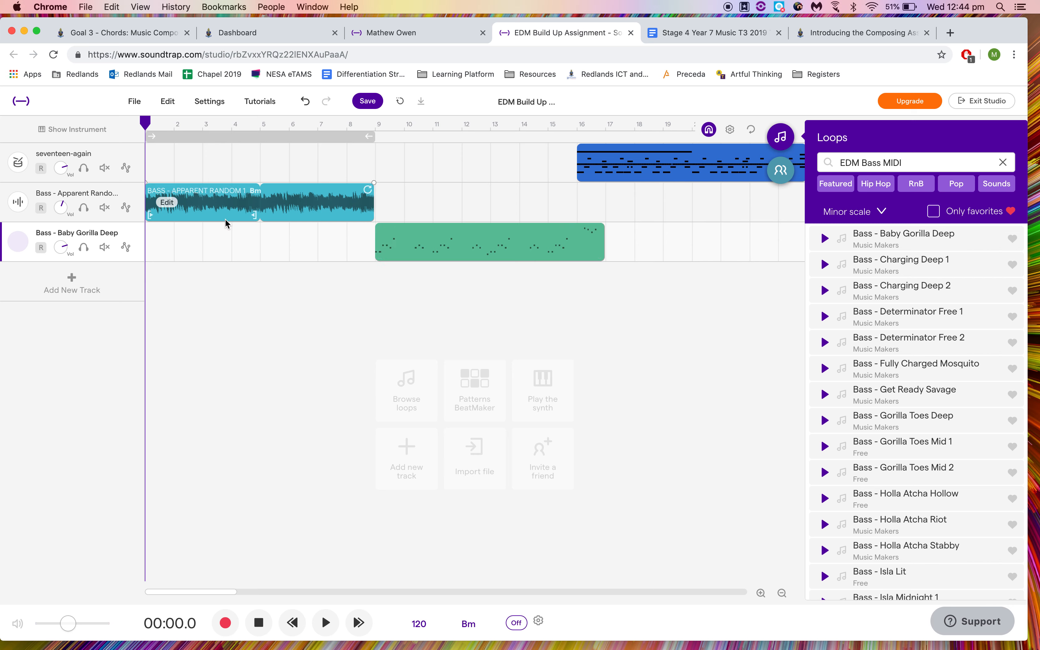
Step: In the Baby Gorilla Deep clip's piano roll, lower bar 9's first E1 note to D1 and raise its later D1 note to F#1
mouse_move(498, 253)
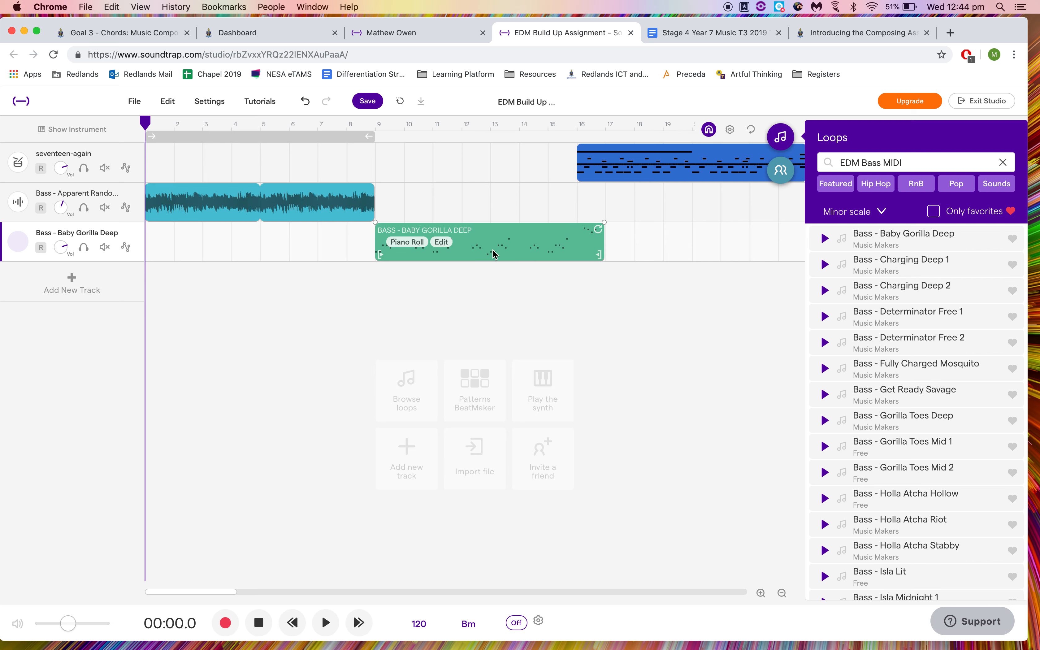
left_click(407, 242)
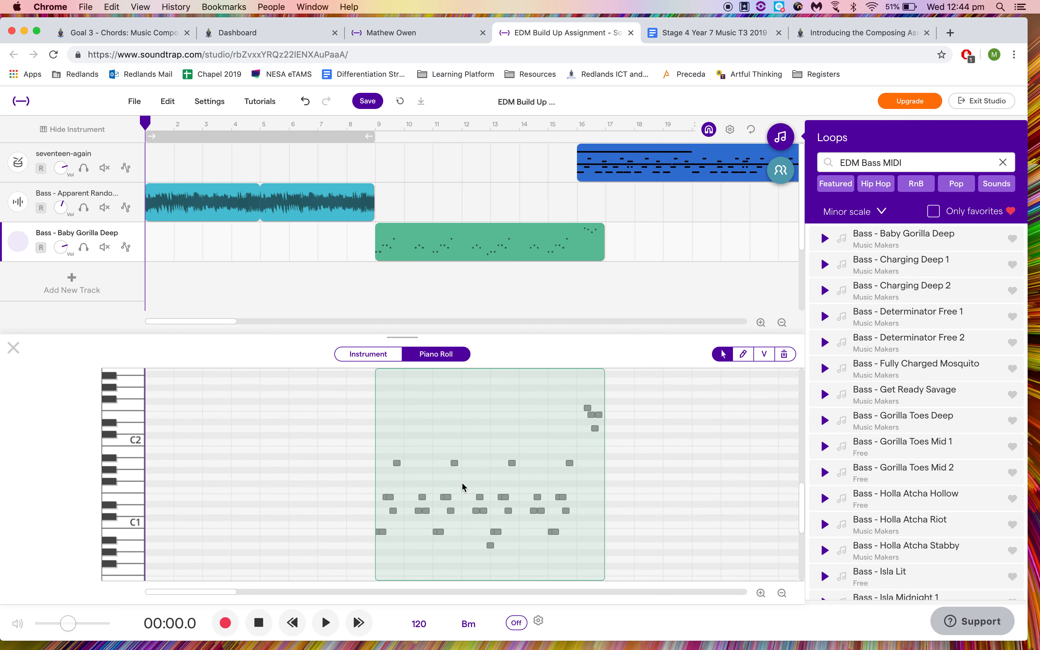
scroll(462, 483, "up", 10)
scroll(463, 482, "left", 4)
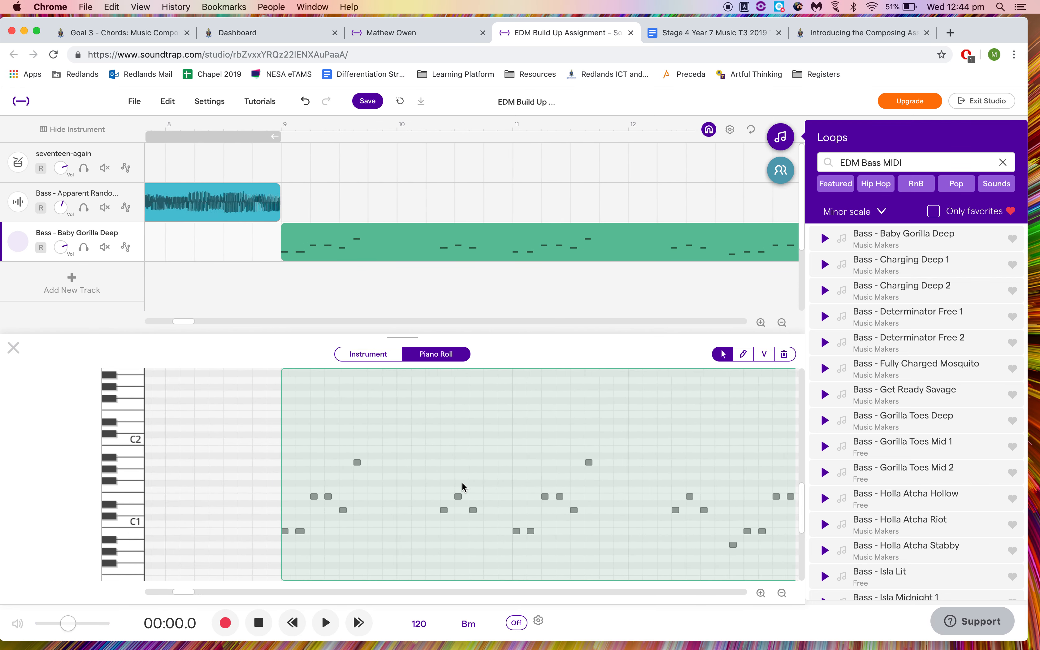
scroll(463, 486, "left", 2)
left_click(368, 498)
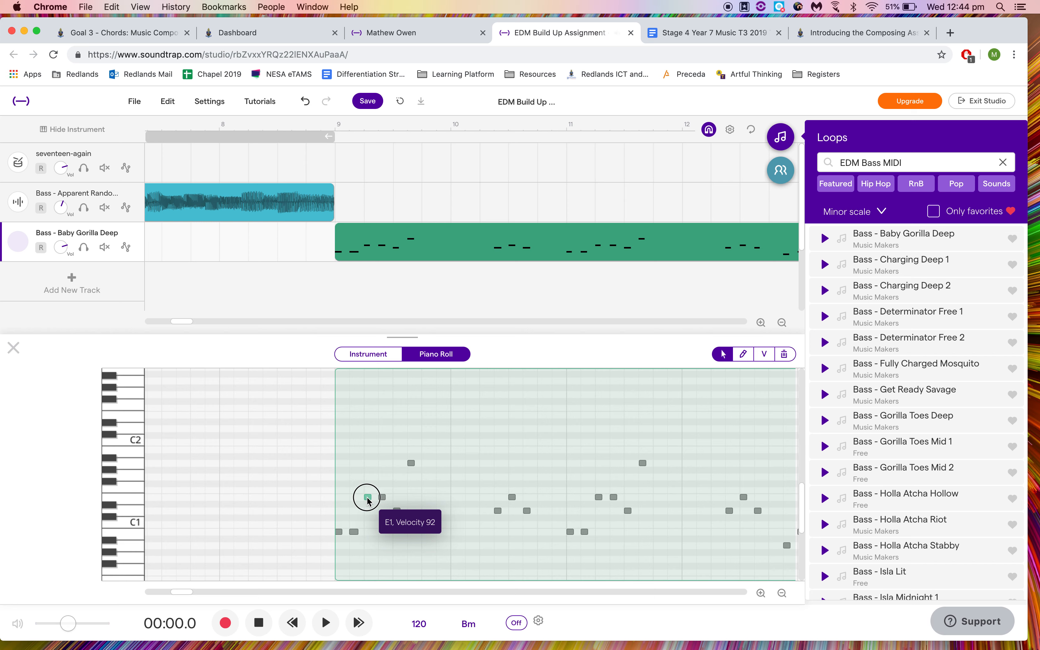
left_click_drag(368, 500, 368, 514)
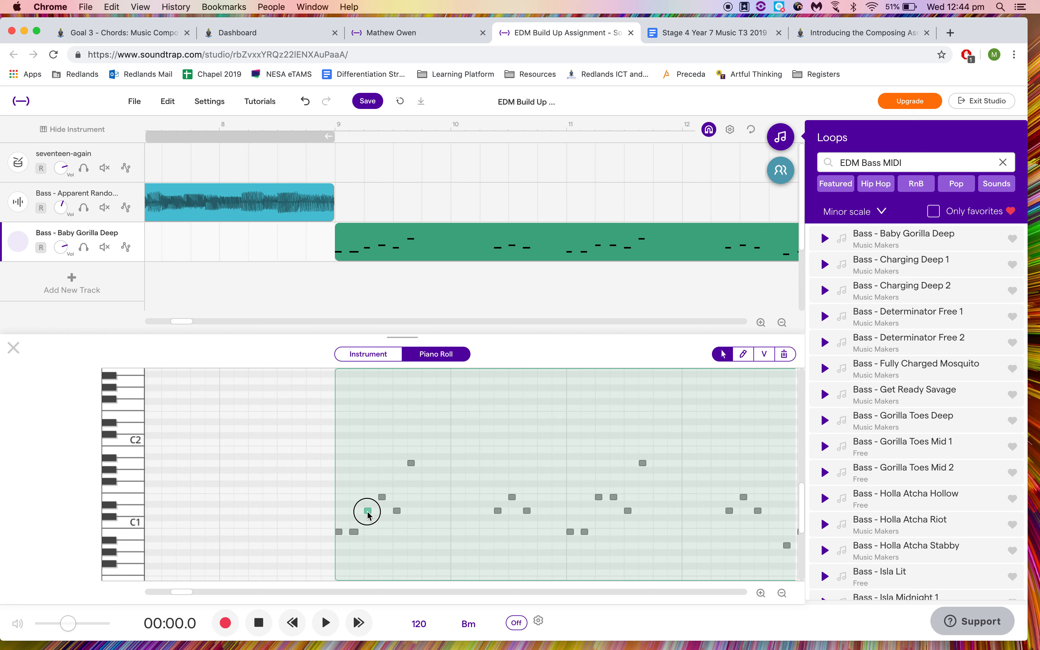
left_click_drag(397, 513, 396, 484)
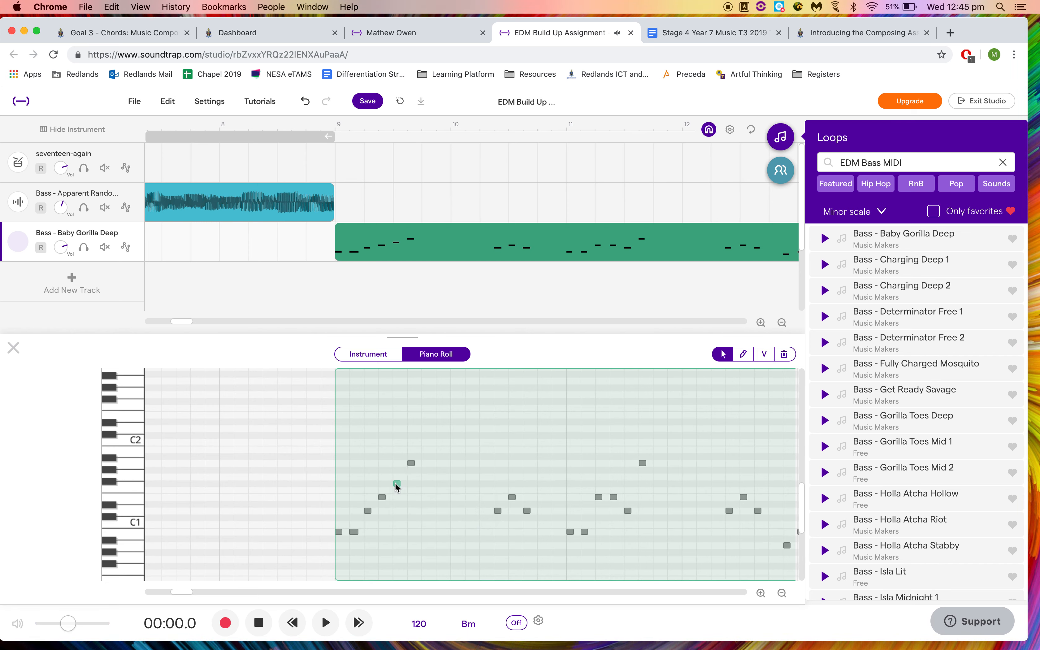
Step: Play the edited Baby Gorilla Deep bass line from bar 9 and stop playback before bar 11
left_click(338, 128)
key("space")
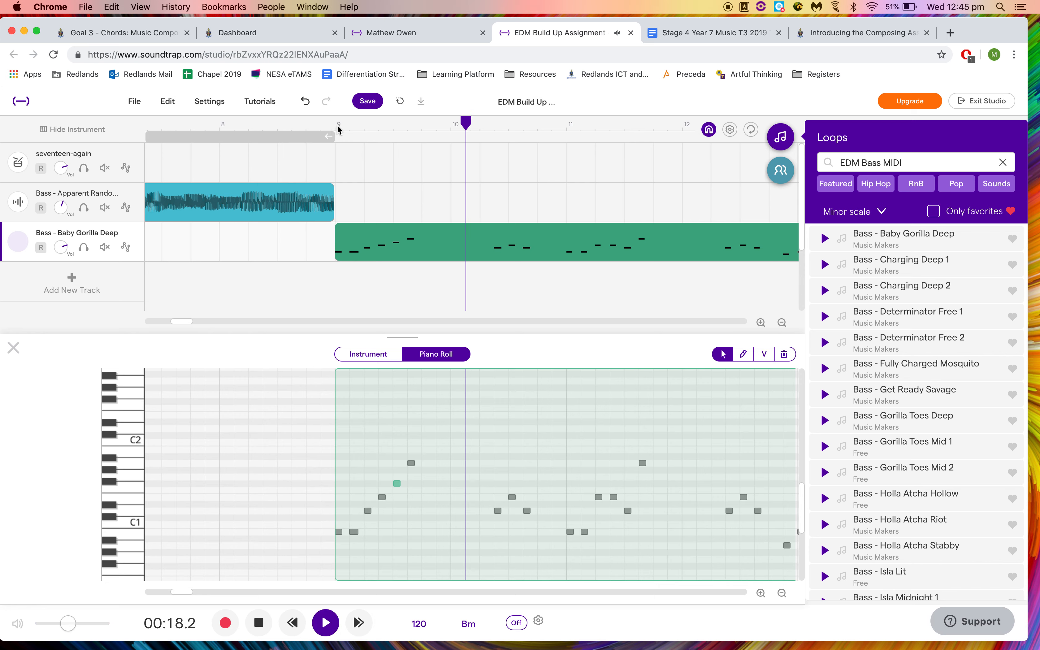
key("space")
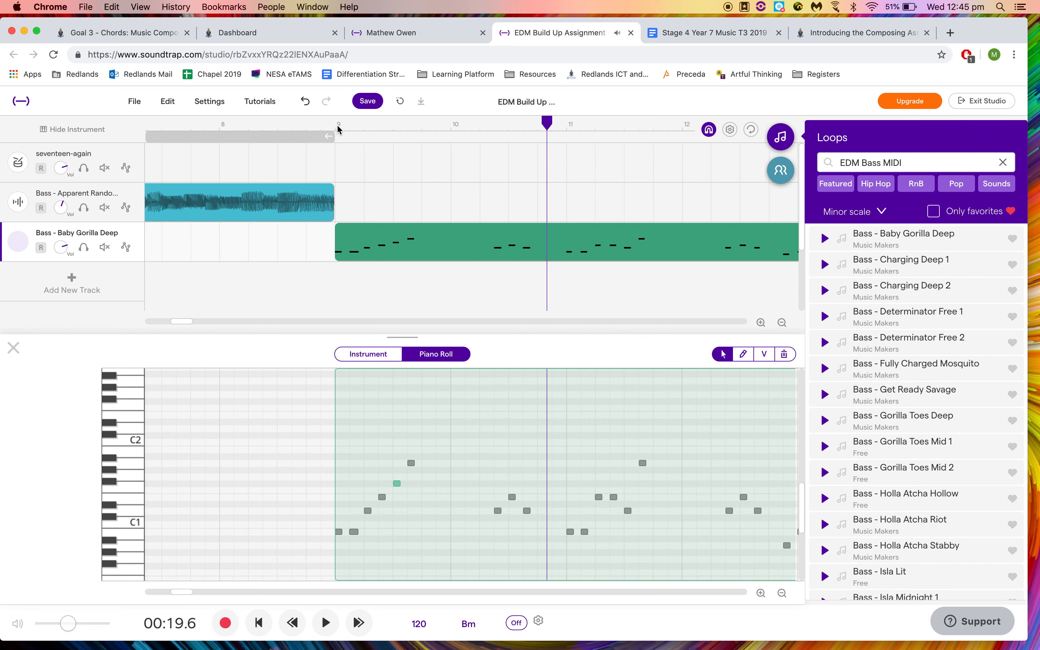
Step: Look through the instrument presets available for the Baby Gorilla Deep track, keeping its Deep Bass sound
left_click(447, 185)
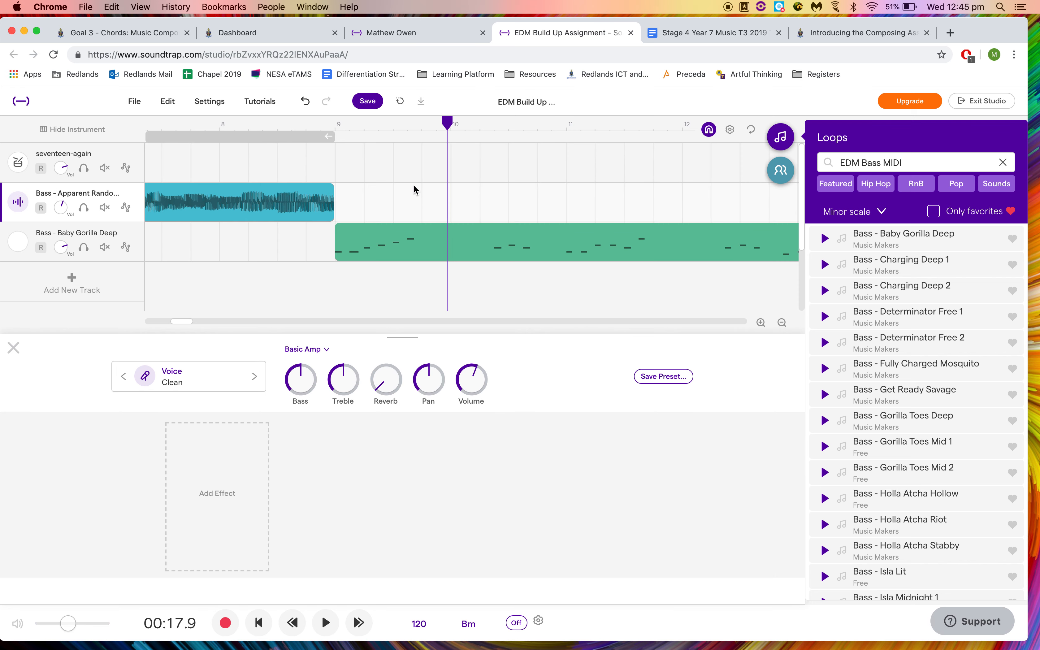
scroll(356, 168, "down", 3)
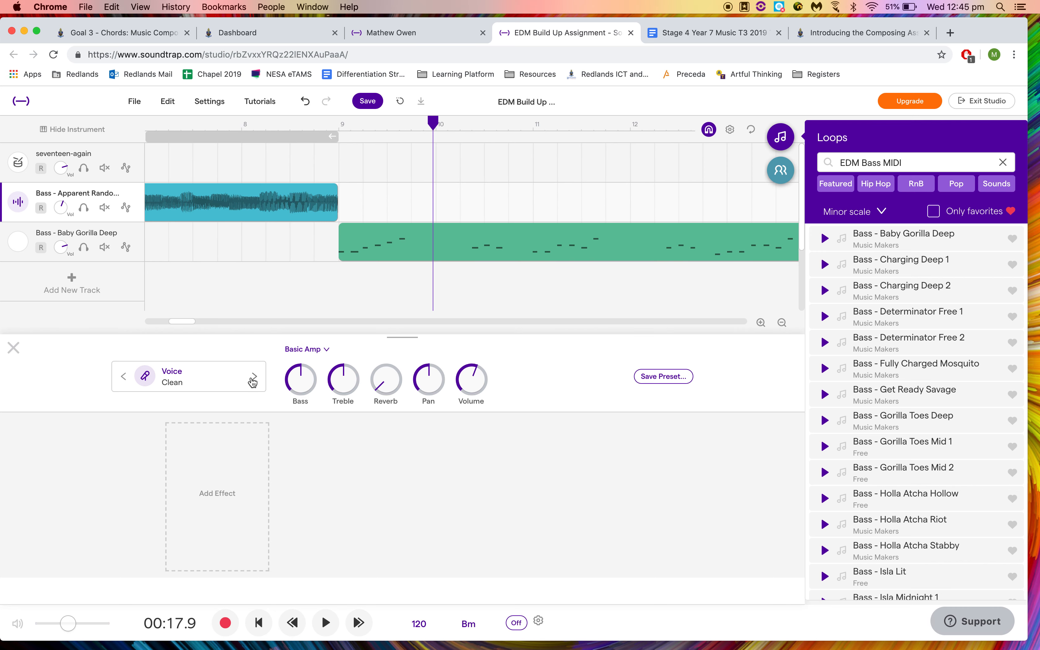
left_click(411, 241)
left_click(256, 410)
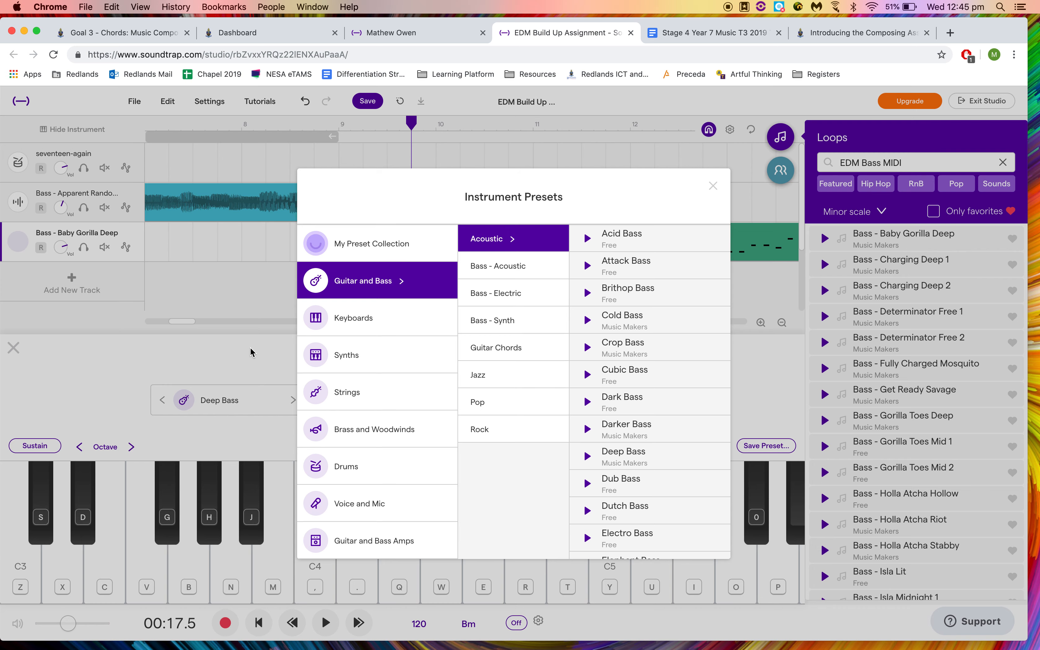
left_click(720, 189)
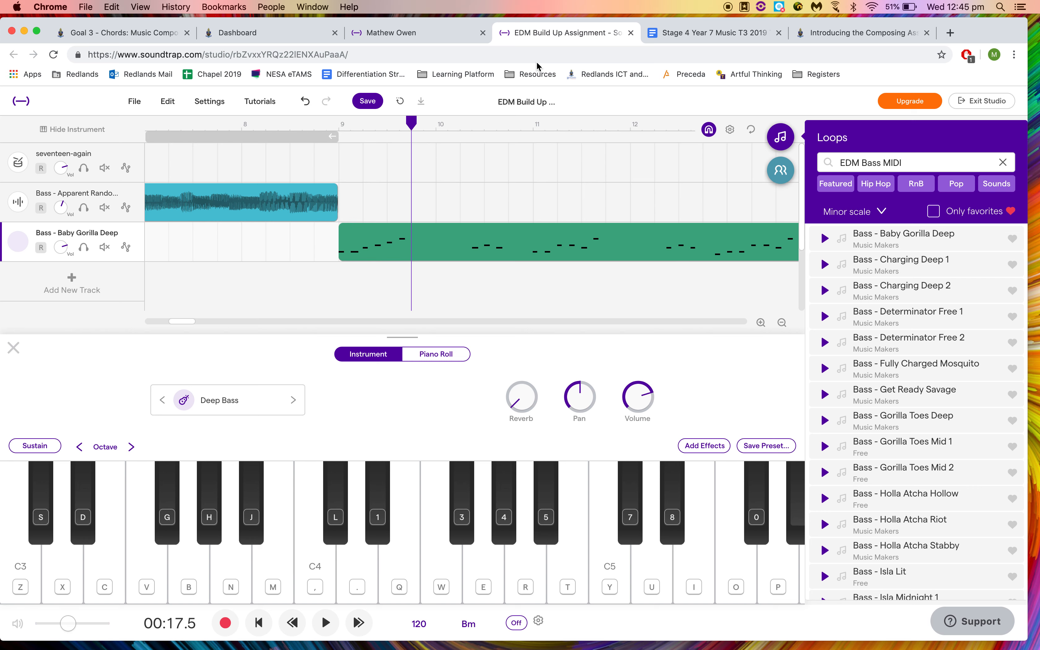
Step: Add a guitar and bass track and set its instrument to the Bass VI Clean electric bass preset
scroll(532, 271, "down", 5)
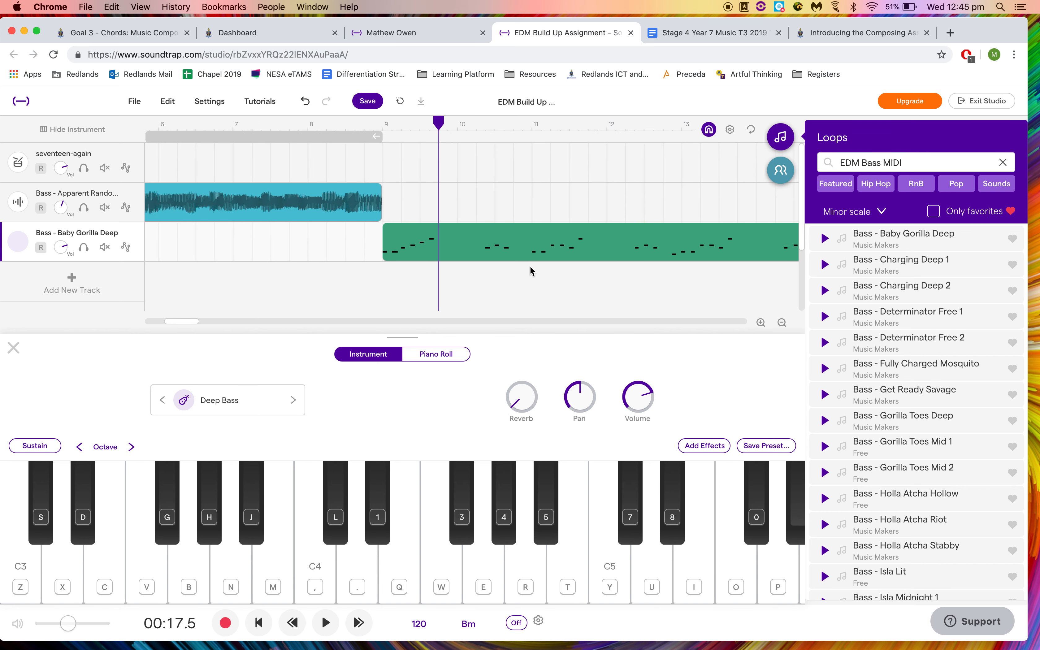
scroll(203, 308, "right", 5)
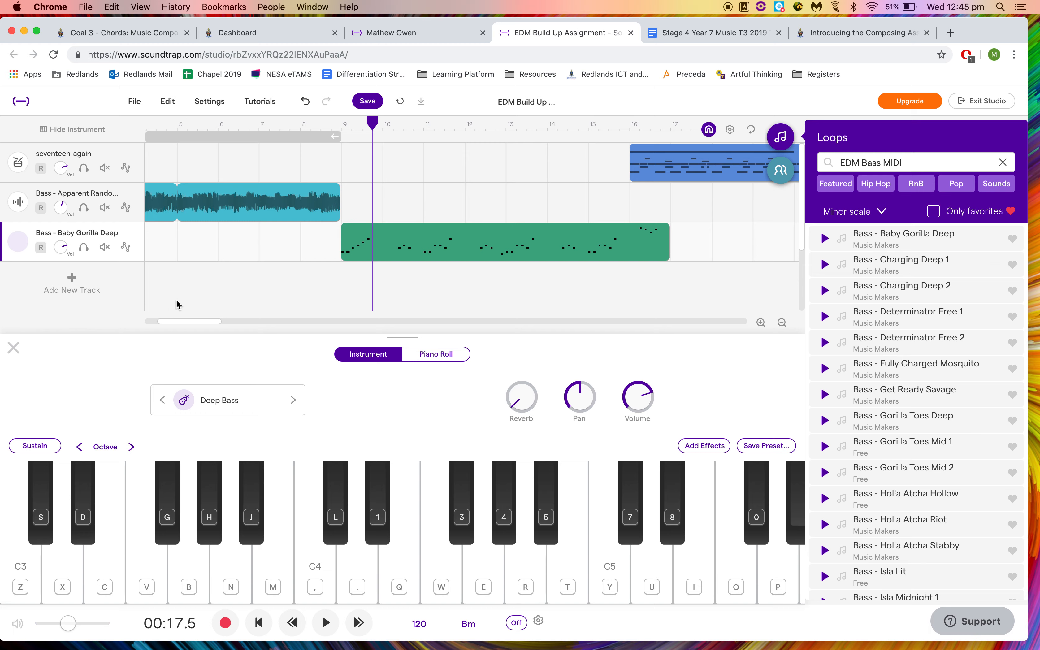
left_click(76, 293)
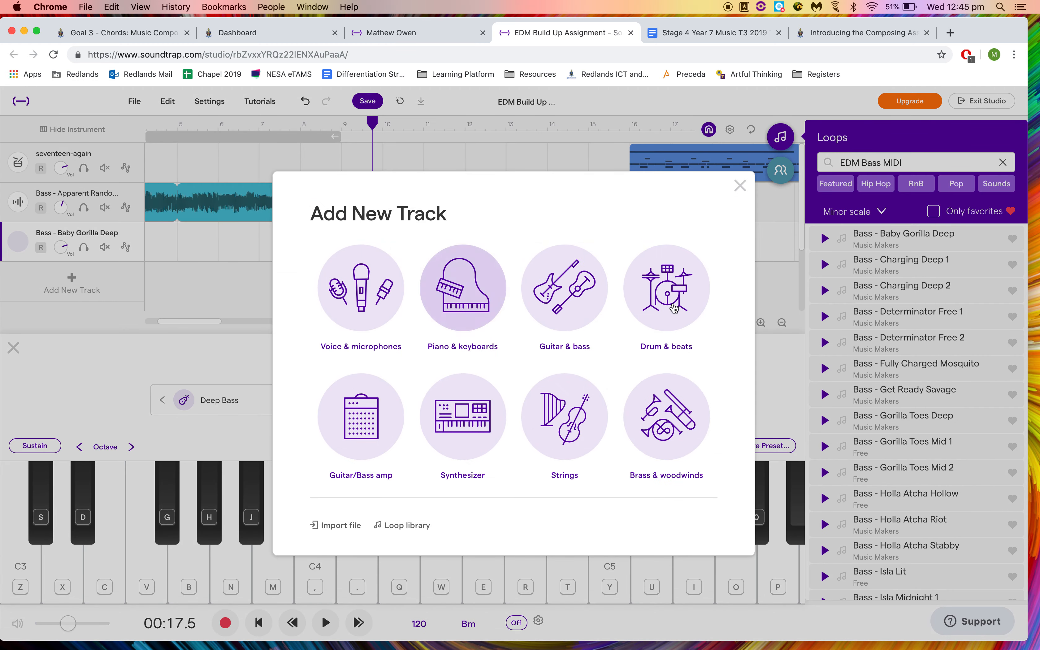
left_click(575, 302)
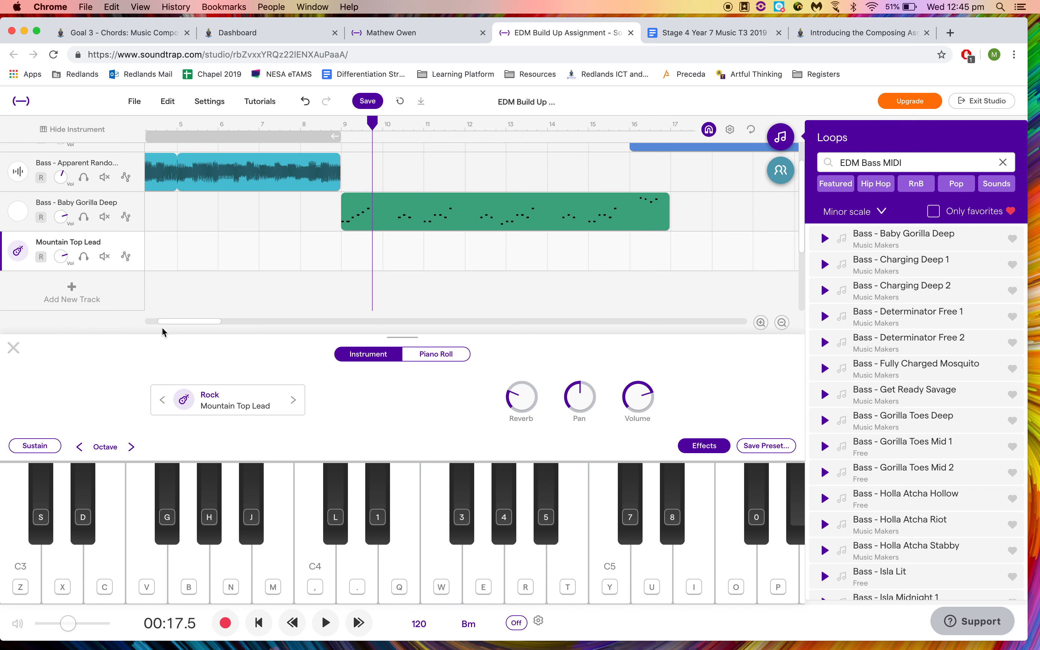
left_click(231, 404)
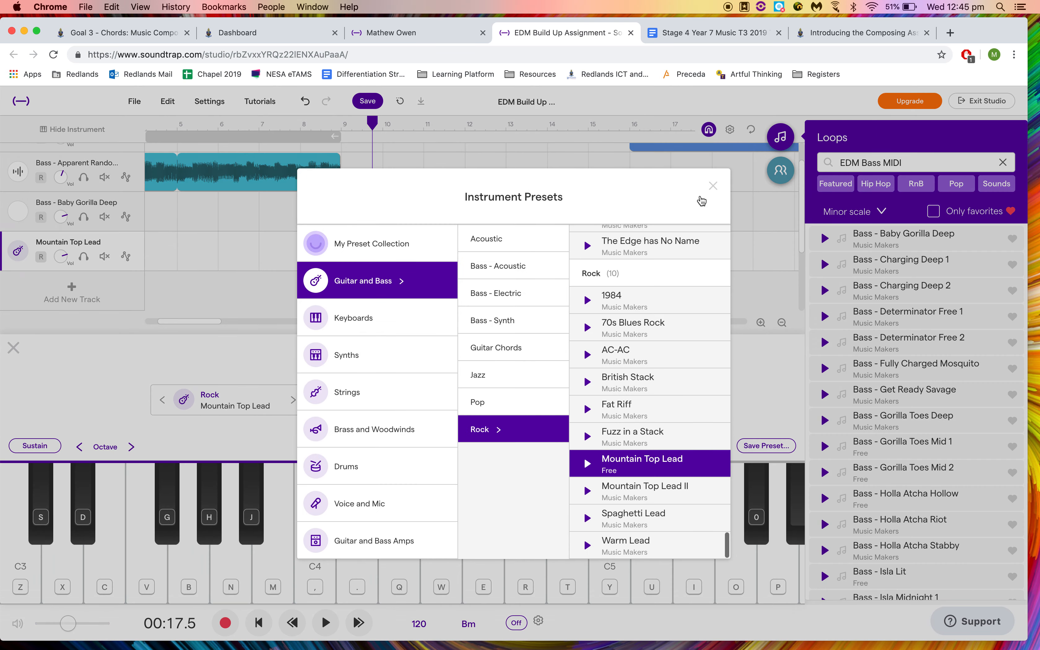
left_click(516, 297)
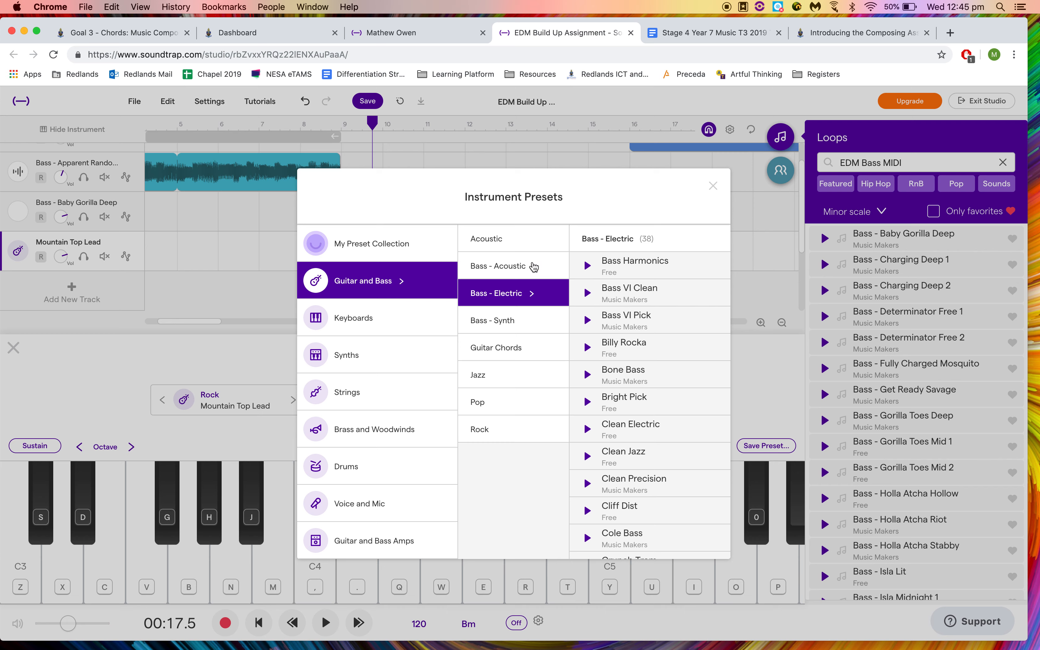
left_click(644, 300)
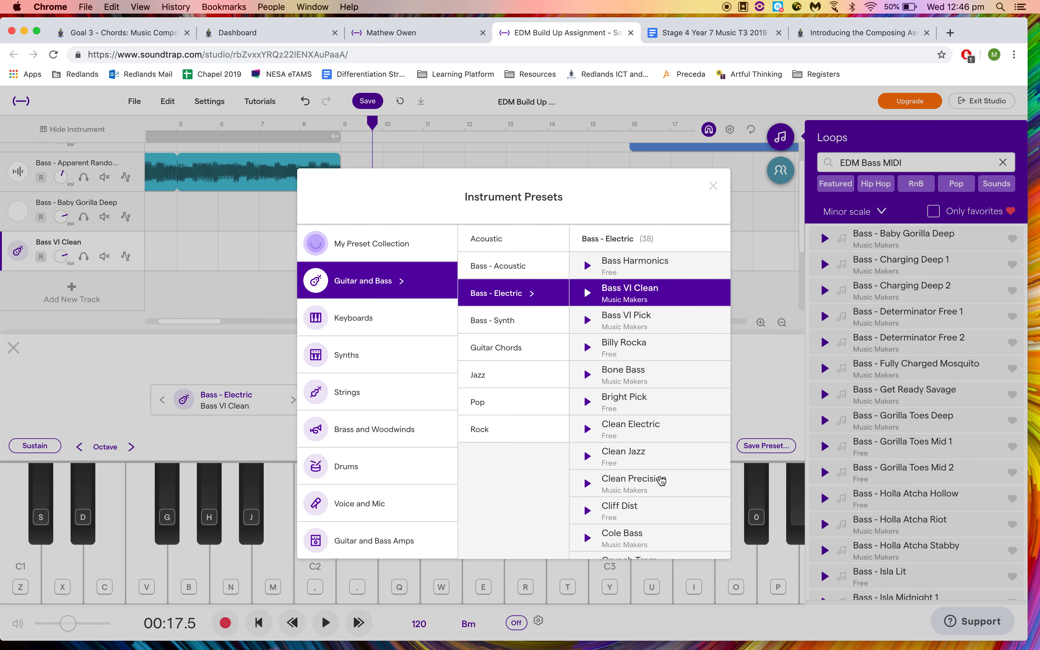
left_click(718, 186)
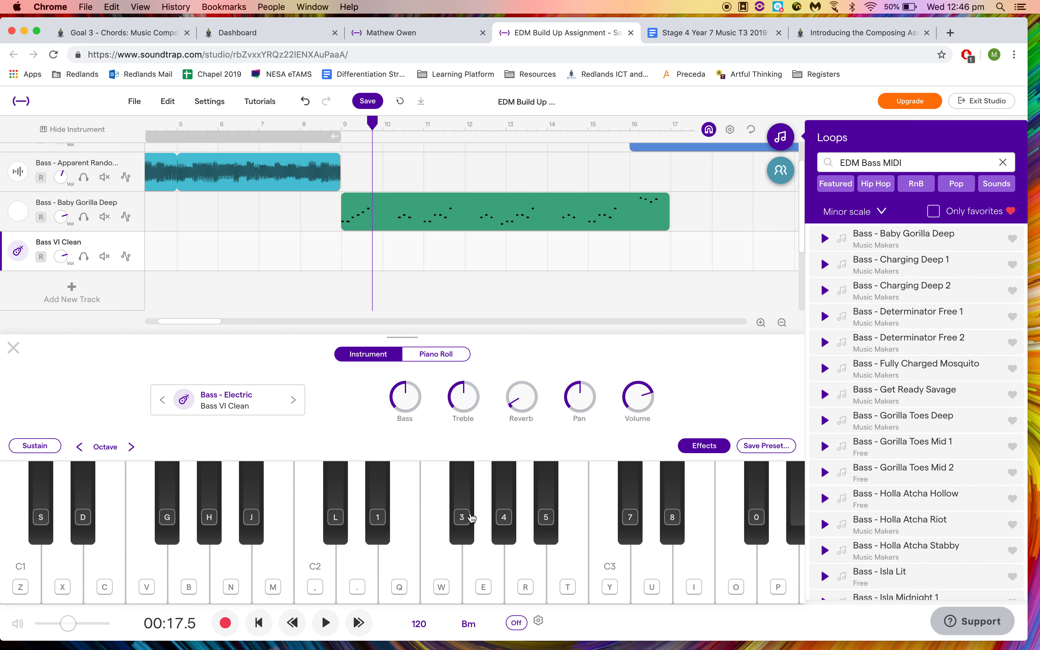
Step: Try out notes between C2 and D3 on the Bass VI Clean keyboard, including E2, F#2, G2, A2, B2 and C#3
left_click(447, 579)
left_click(466, 481)
left_click(318, 569)
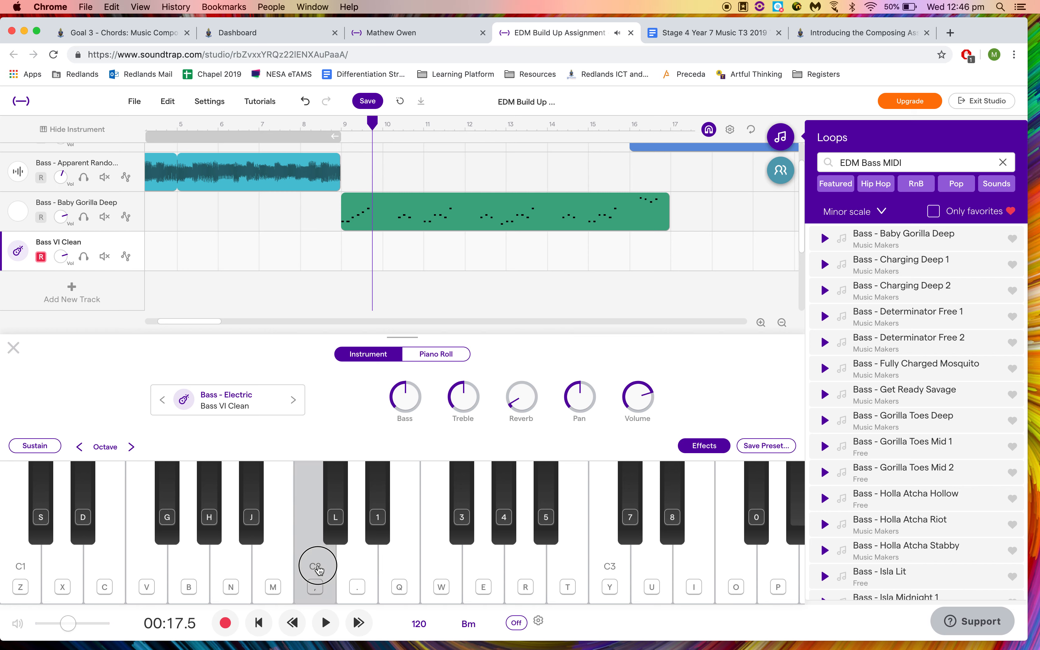
left_click(338, 495)
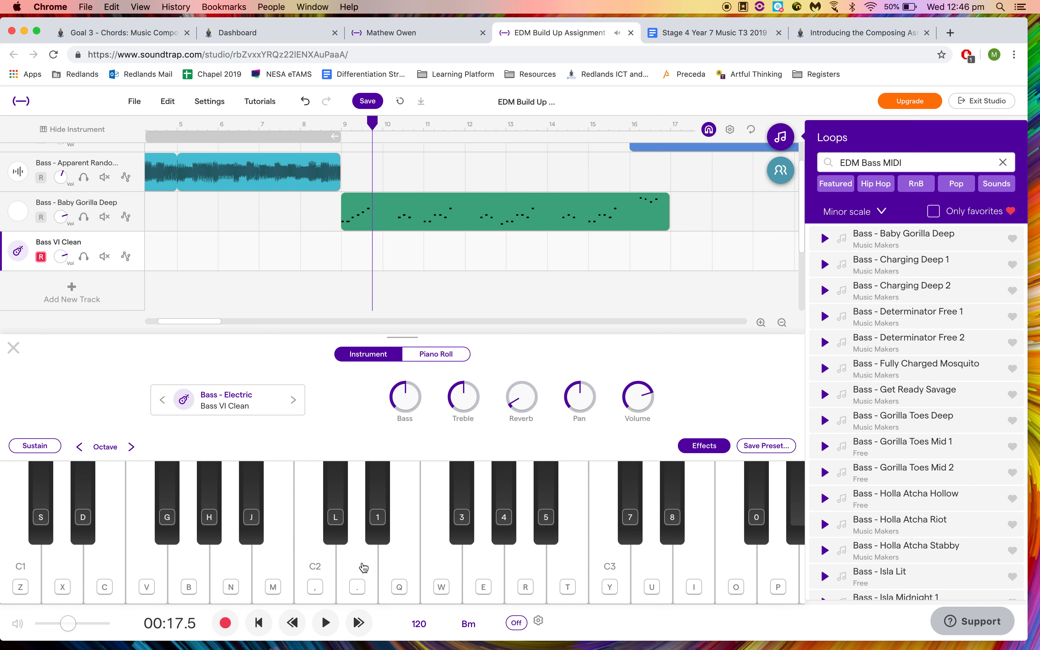
left_click(402, 568)
left_click(471, 510)
left_click(472, 558)
left_click(534, 572)
left_click(576, 574)
left_click(637, 531)
left_click(652, 561)
Step: Play the B minor scale upwards from B1 to B2 on the Bass VI Clean keyboard
left_click(286, 579)
left_click(338, 522)
left_click(353, 557)
left_click(394, 561)
left_click(471, 522)
left_click(484, 576)
left_click(517, 571)
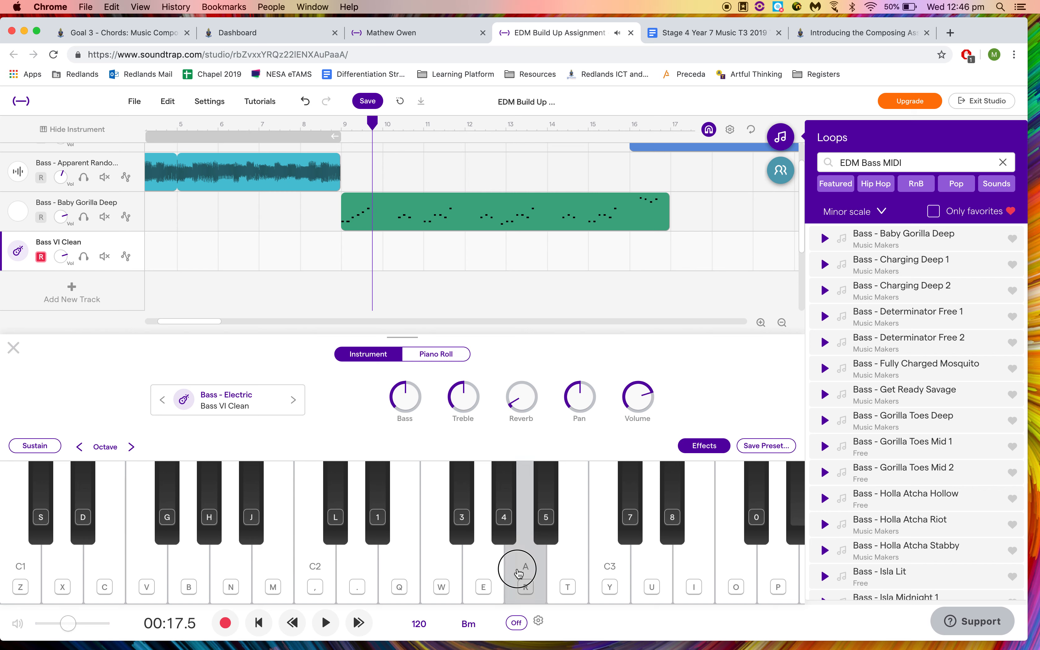
left_click(568, 570)
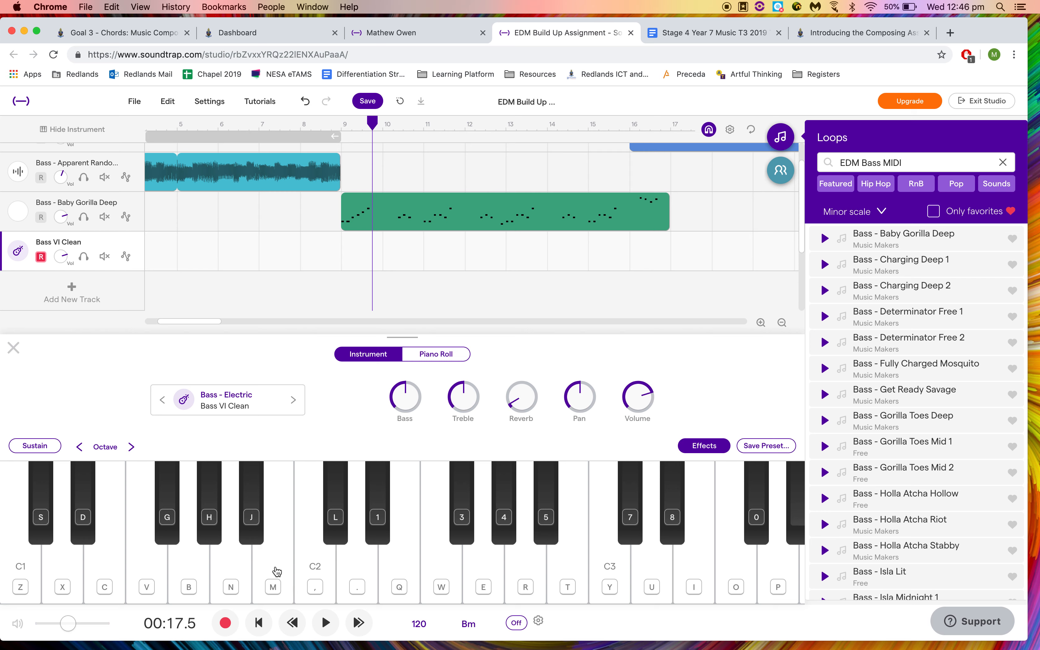
Step: Compare the low B1 and the higher B2 on the Bass VI Clean keyboard
key("g")
key("h")
key("j")
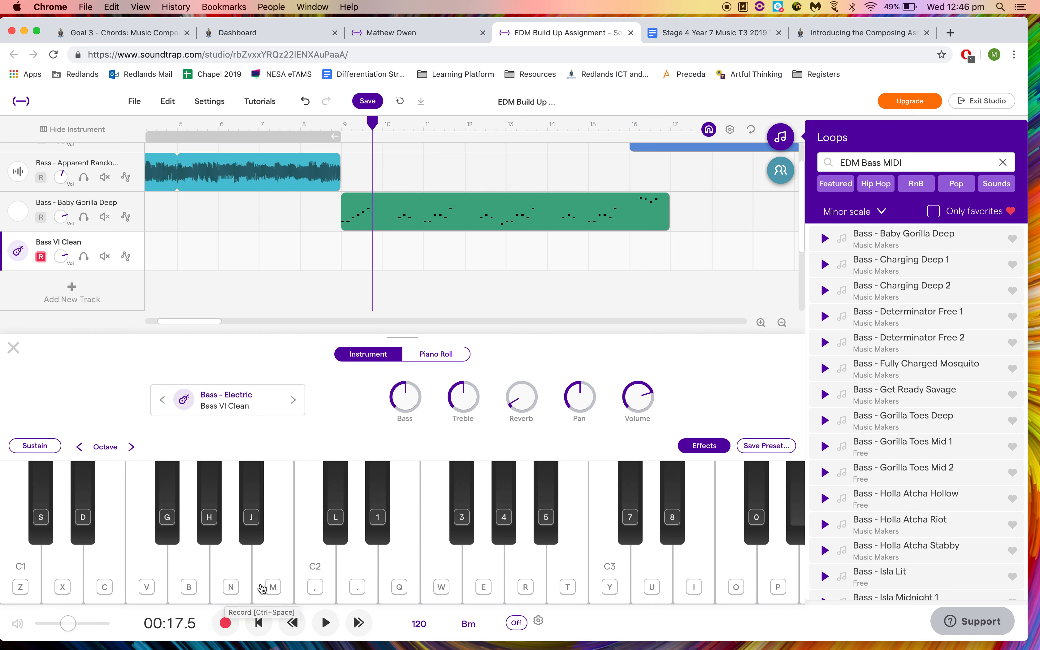
left_click(280, 572)
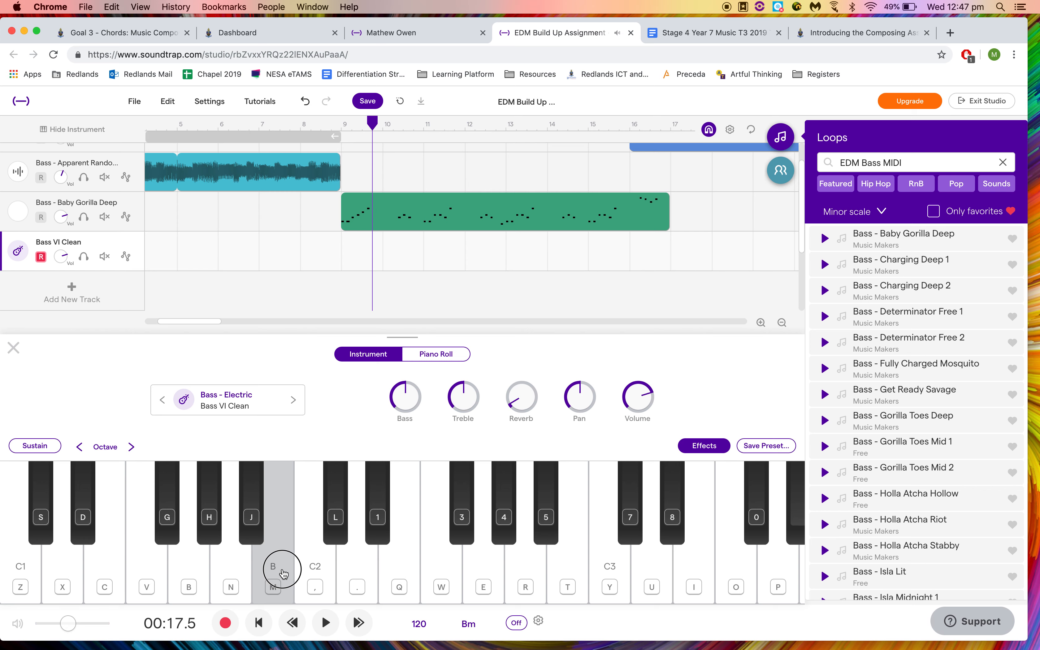
left_click(558, 571)
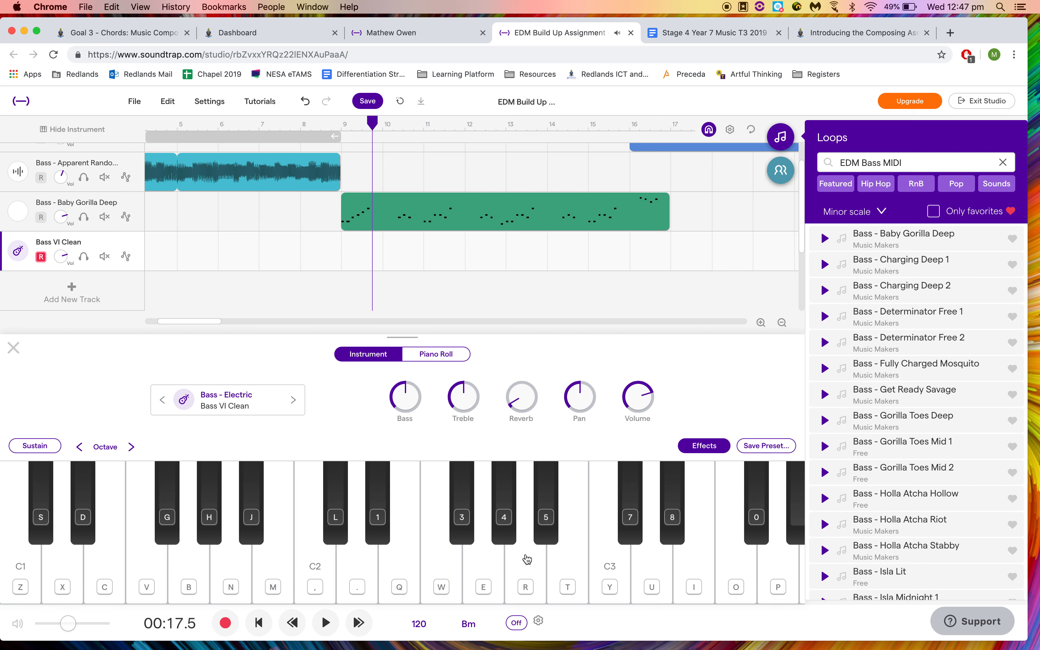
Step: Shift the keyboard down one octave and play B0, C#1, D1 and E1, returning through C#1 to B0
left_click(80, 446)
left_click(271, 558)
left_click(335, 514)
left_click(358, 559)
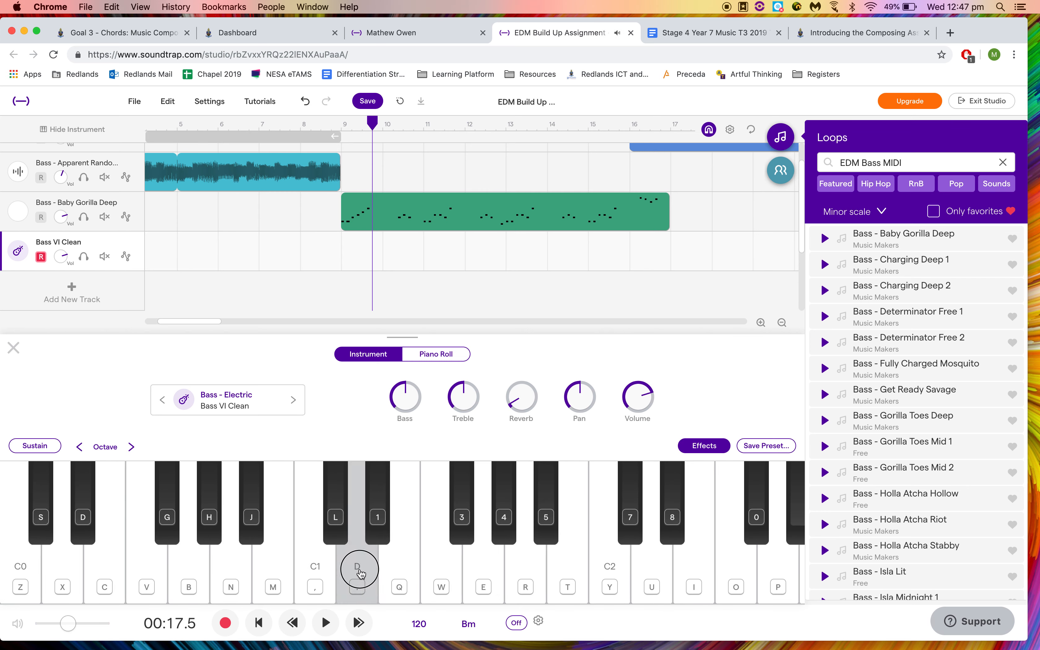
left_click(391, 567)
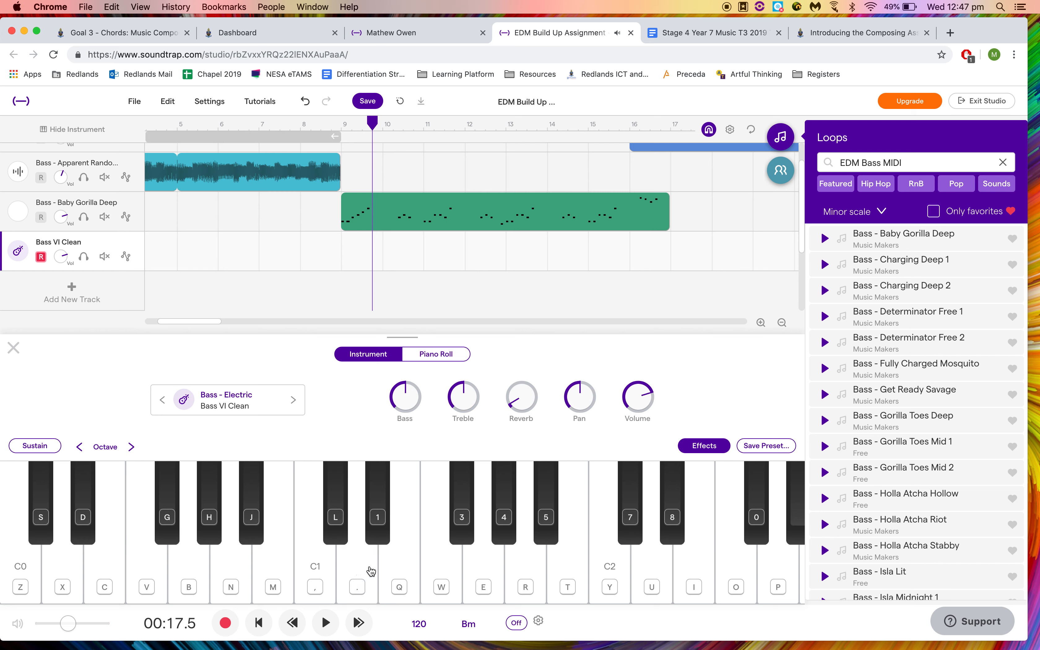
left_click(337, 522)
left_click(338, 522)
left_click(283, 574)
Step: Hide the instrument editor and the loop library to give the arrangement more room
left_click(16, 346)
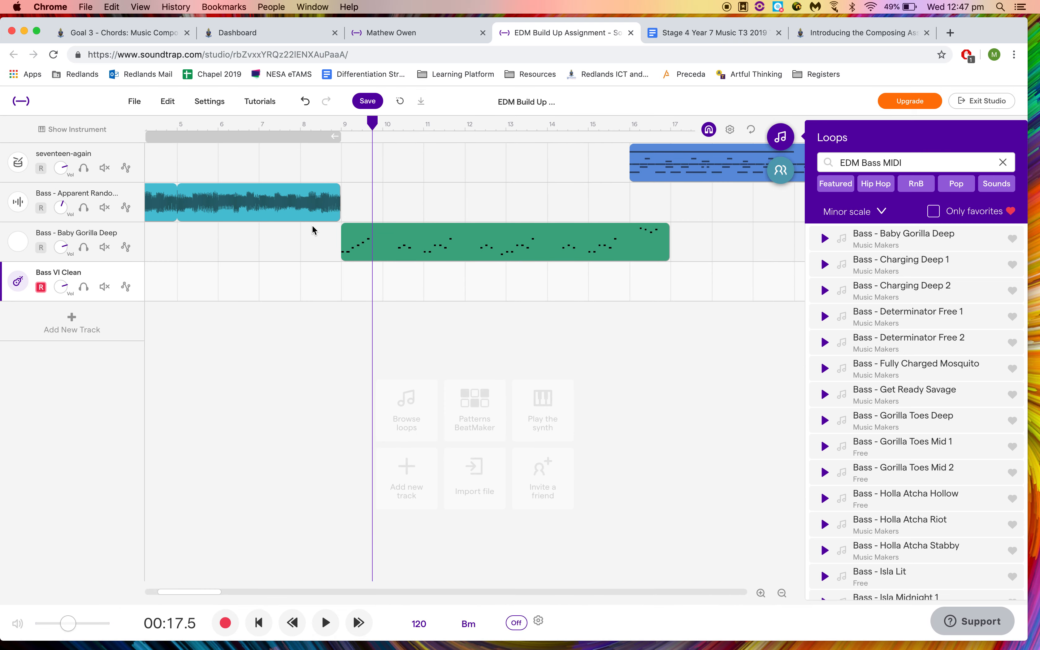
left_click(72, 328)
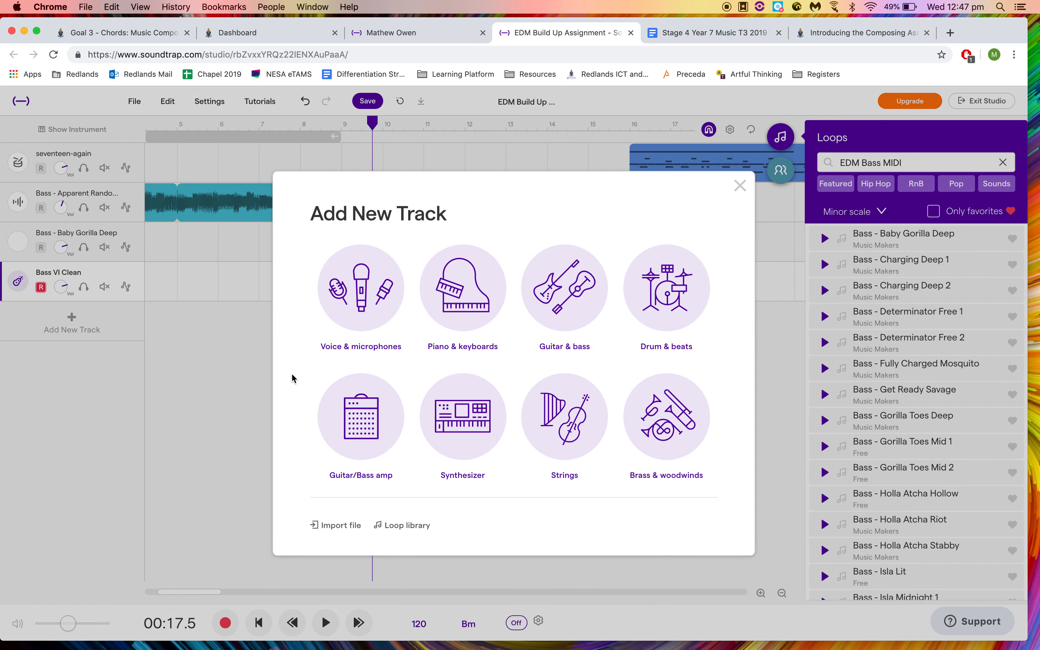
left_click(740, 186)
left_click(780, 138)
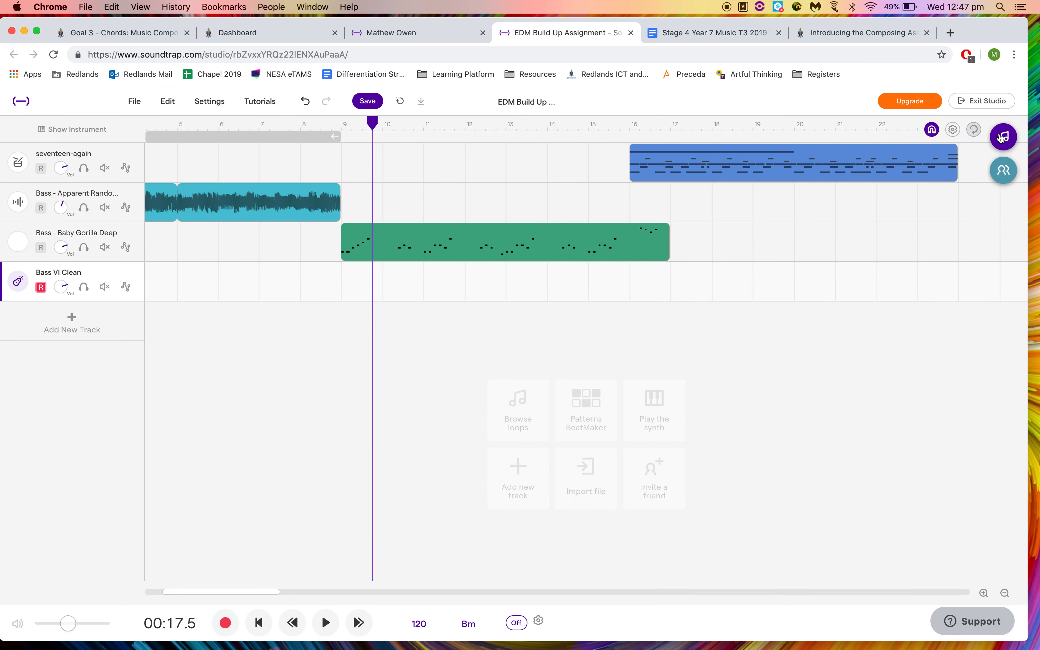
Step: Delete the Apparent Random 1 loop and move the Baby Gorilla Deep clip to start at bar 1
scroll(516, 232, "left", 5)
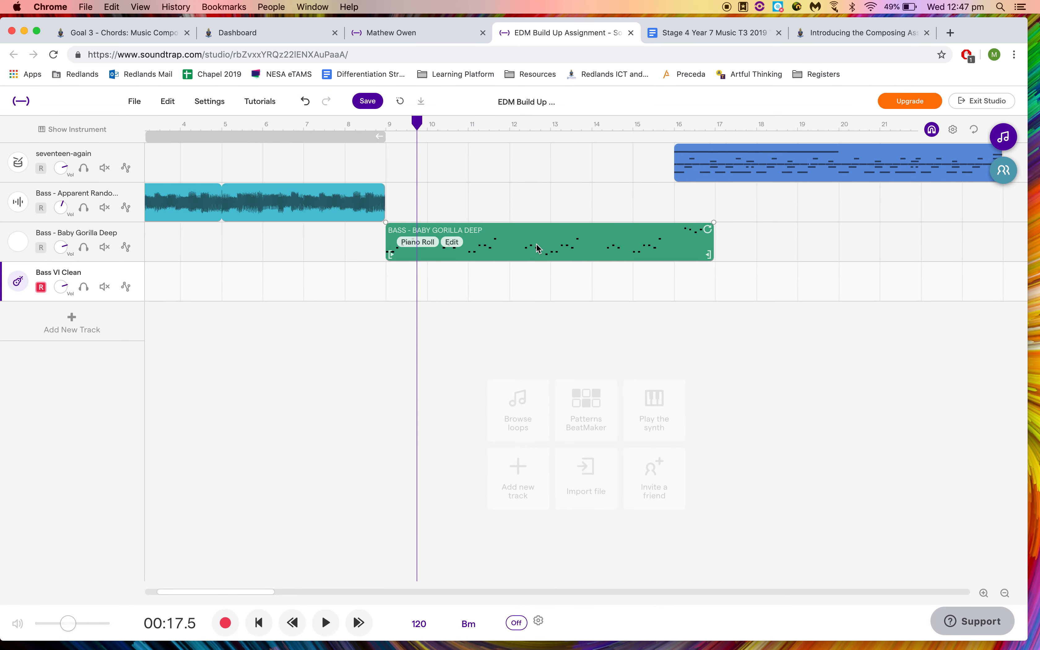
left_click(350, 213)
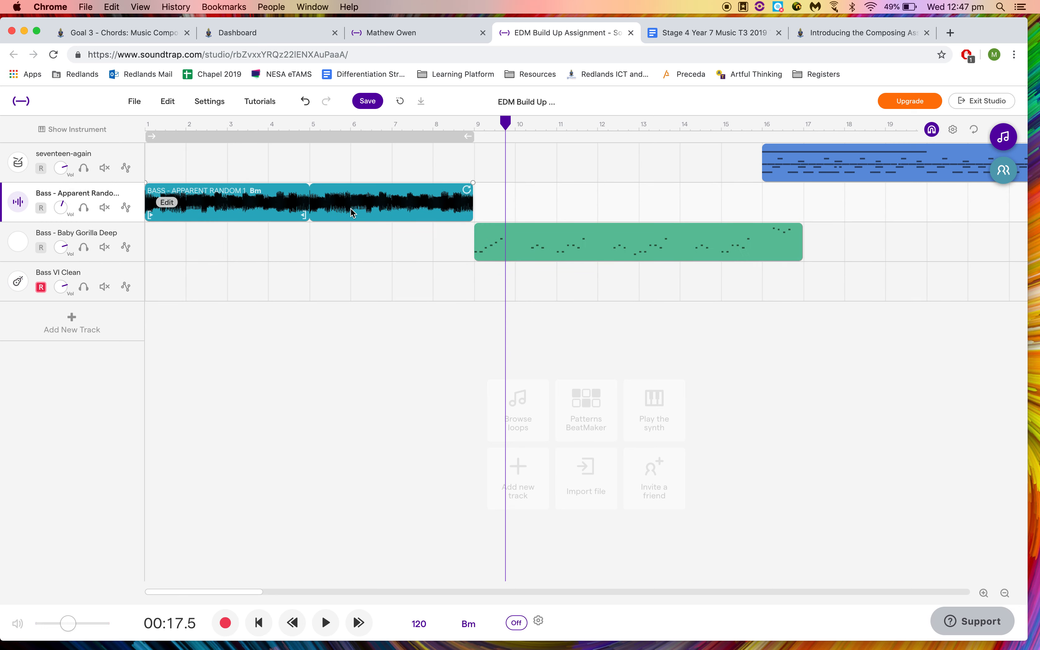
key("Delete")
left_click_drag(578, 232, 232, 239)
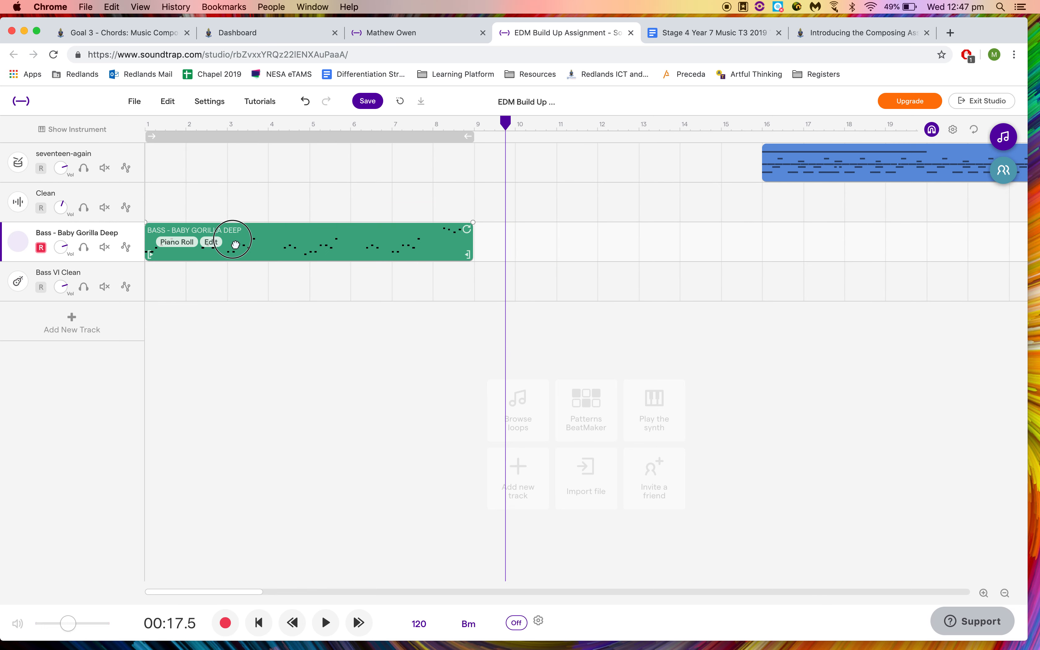
Step: Delete the empty Clean track and the Bass VI Clean track, confirming both deletions
left_click(133, 190)
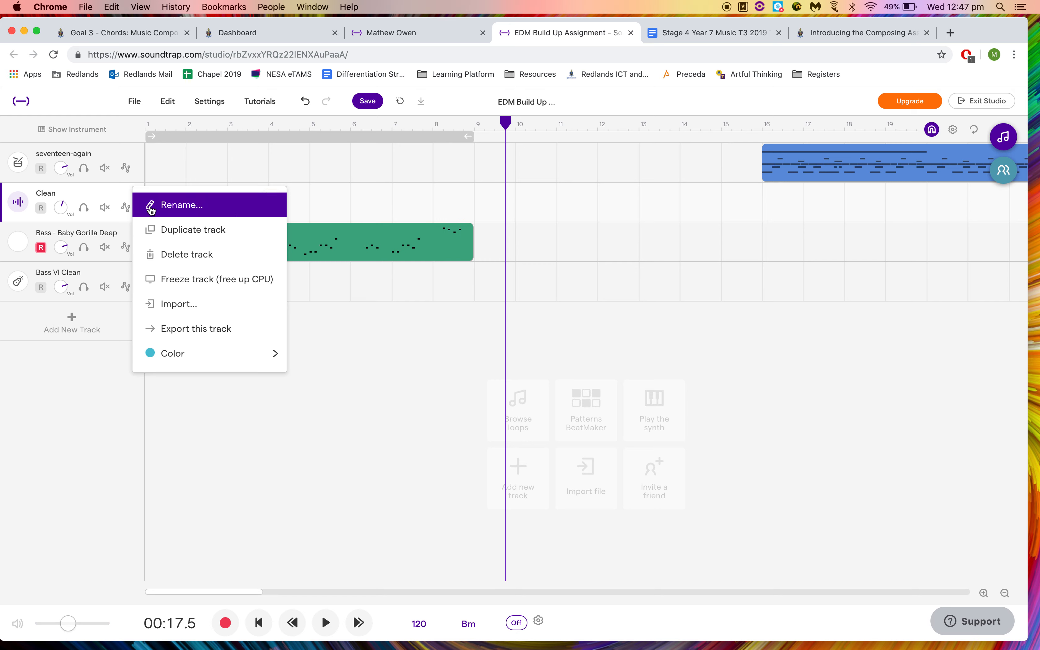
left_click(170, 253)
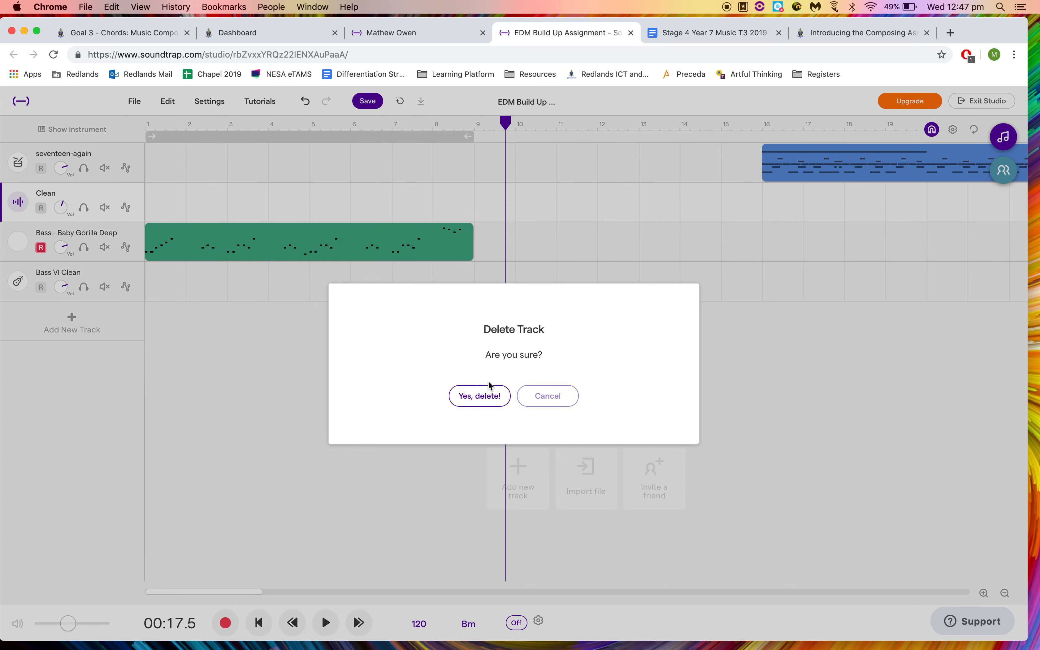
left_click(492, 398)
left_click(138, 241)
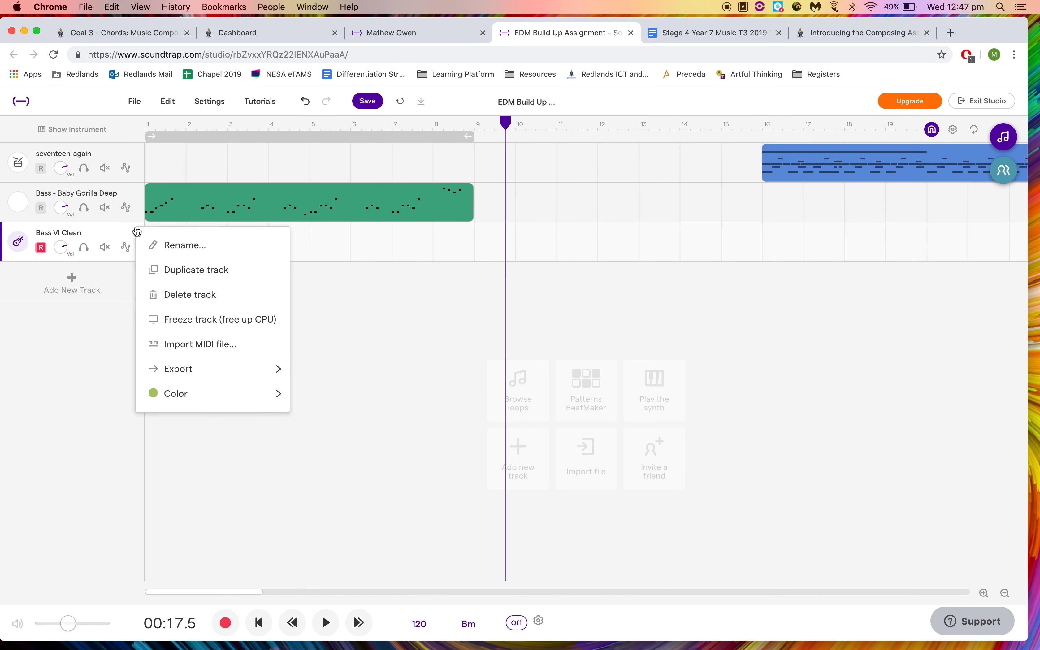
left_click(167, 292)
left_click(479, 396)
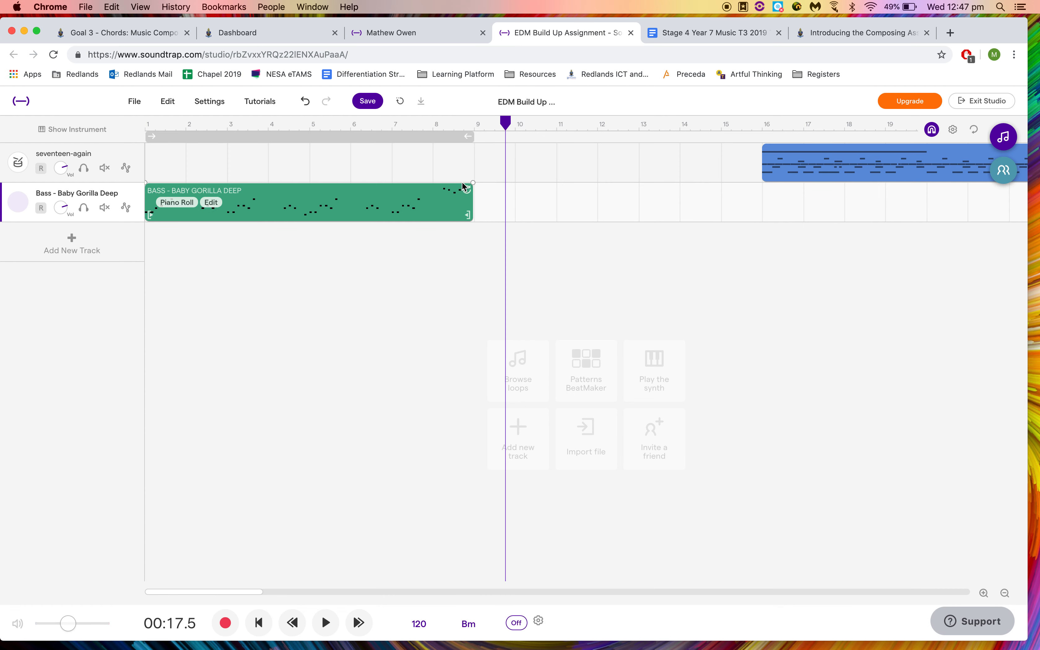
Step: Loop the Baby Gorilla Deep clip onwards so it ends at bar 16, where the seventeen-again clip starts
left_click_drag(472, 185, 757, 194)
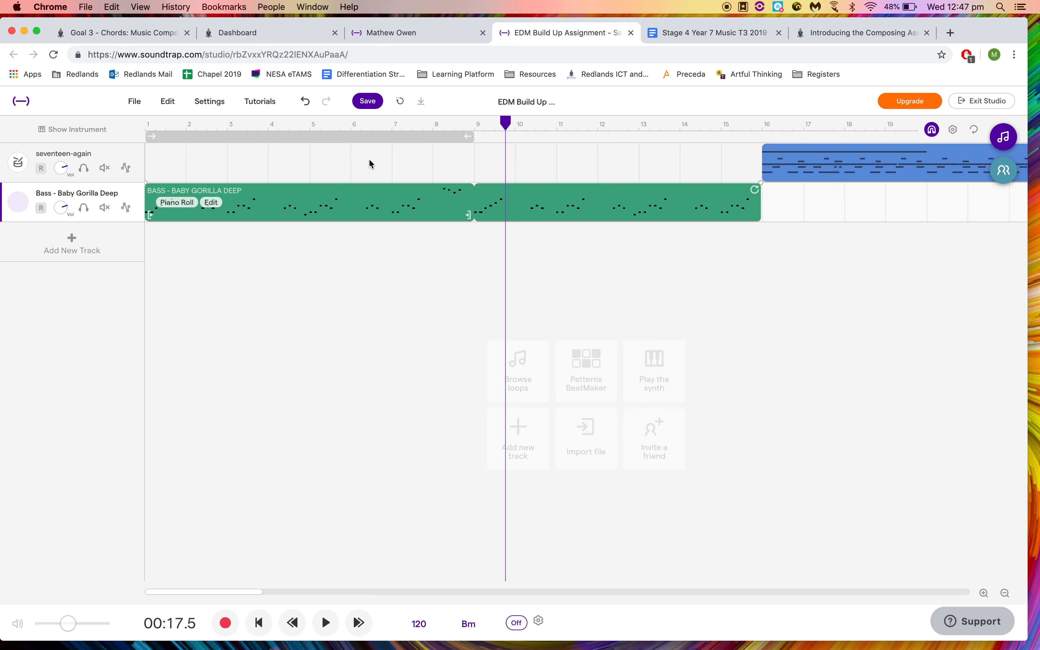
Step: Reopen the loop library and replace the Bass filter with Synth, keeping EDM and MIDI
left_click(1003, 136)
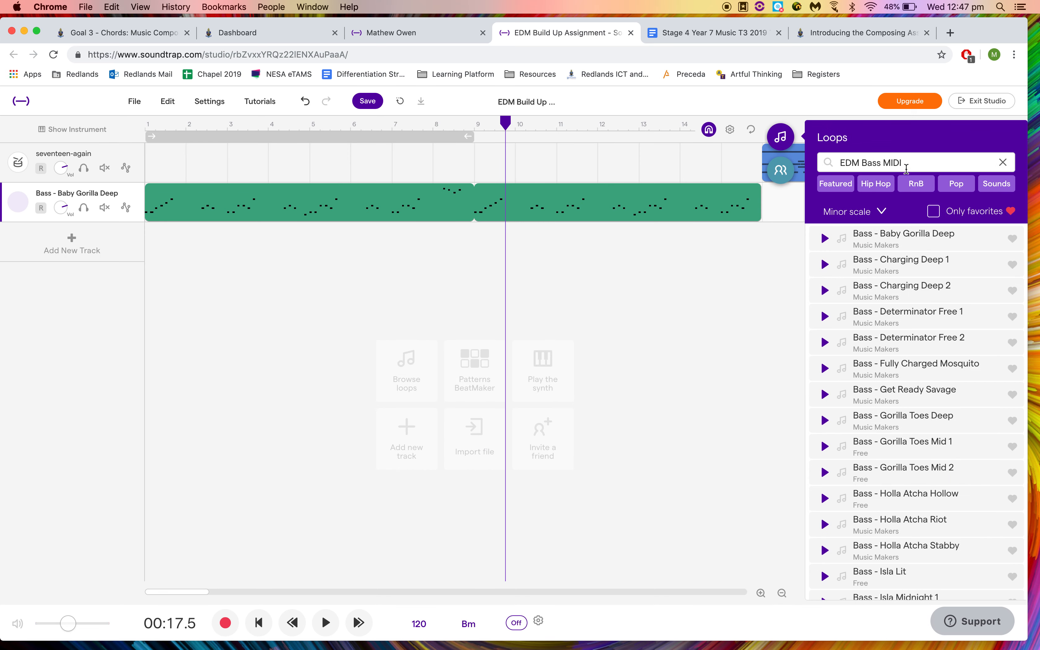
double_click(870, 163)
key("BackSpace")
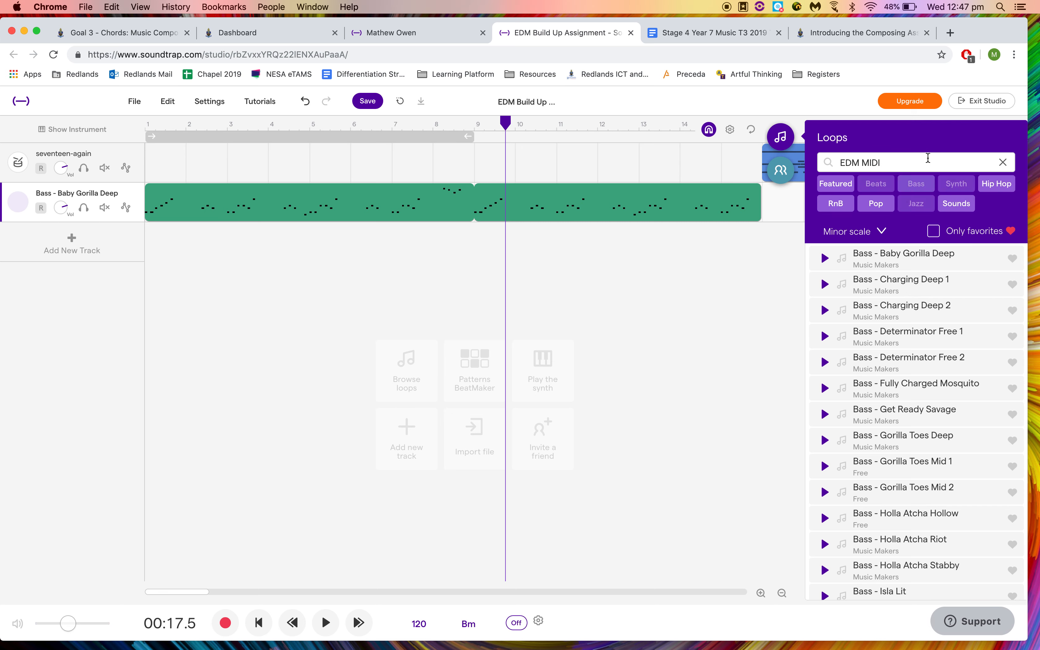
left_click(957, 184)
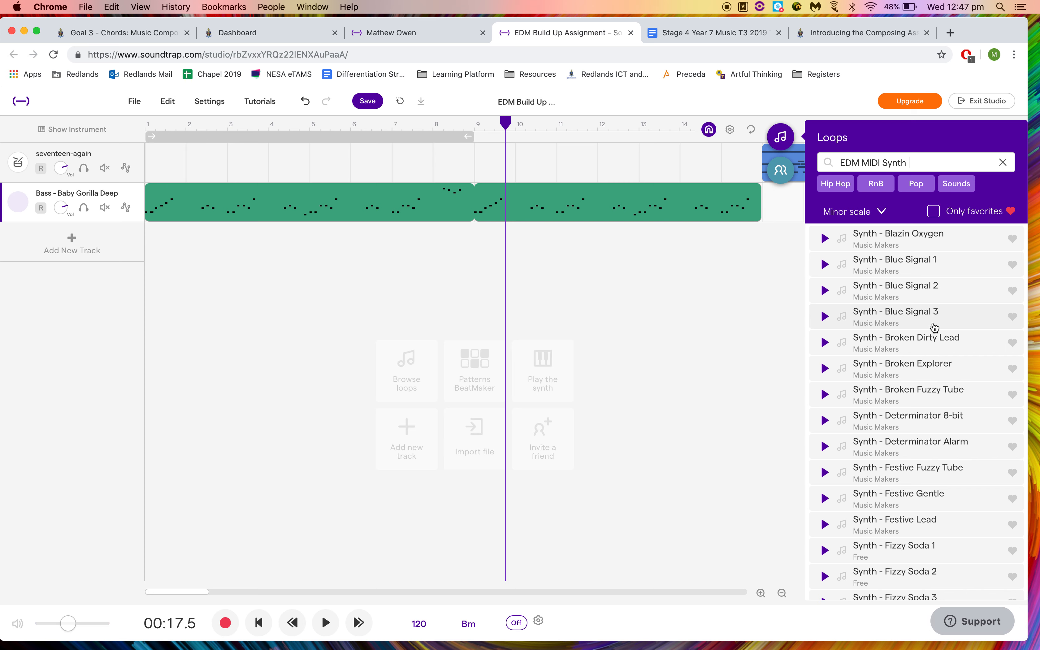
Step: Browse the synth loop results and preview the Blazin Oxygen loop
scroll(934, 327, "down", 3)
scroll(934, 327, "up", 3)
left_click(823, 239)
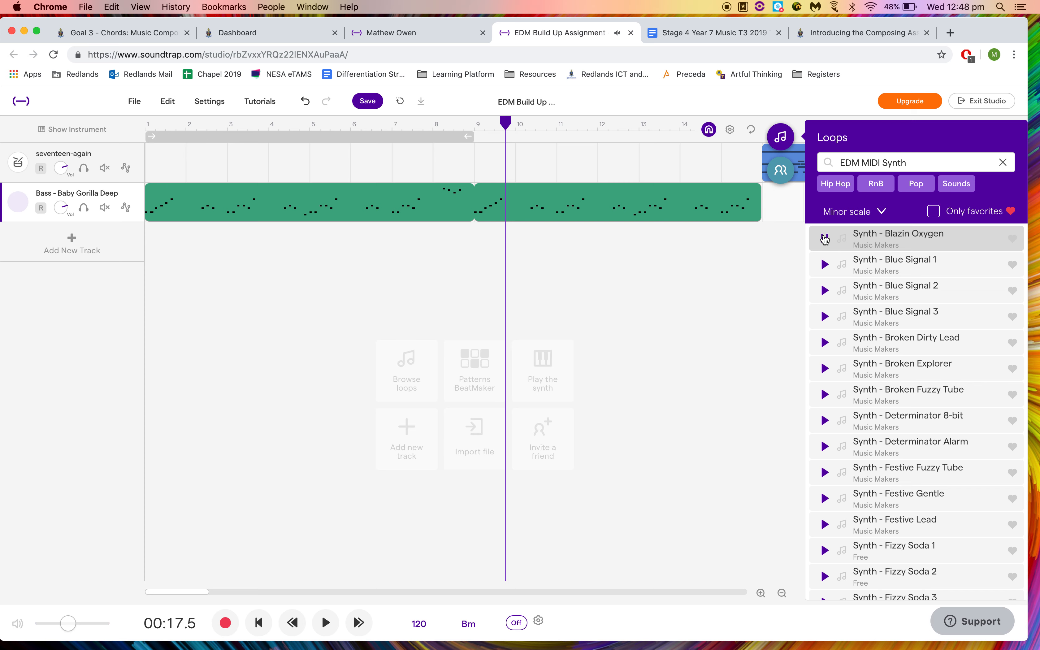
left_click(825, 239)
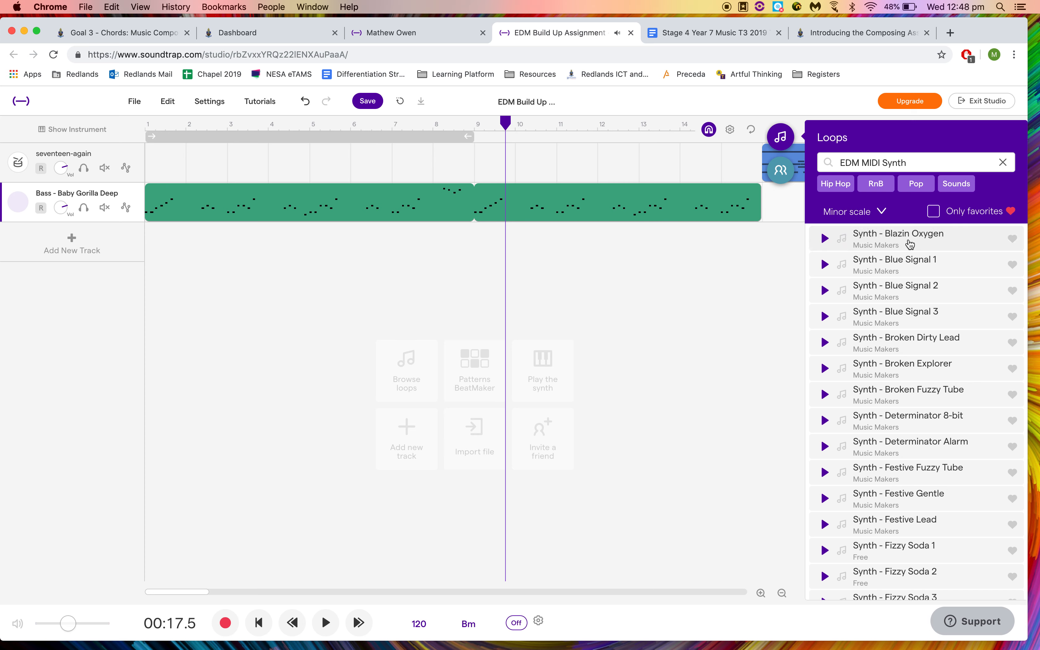
Step: Try the Blazin Oxygen loop on the seventeen-again track from bar 3 and play it with the bass
left_click(955, 241)
left_click_drag(956, 241, 229, 172)
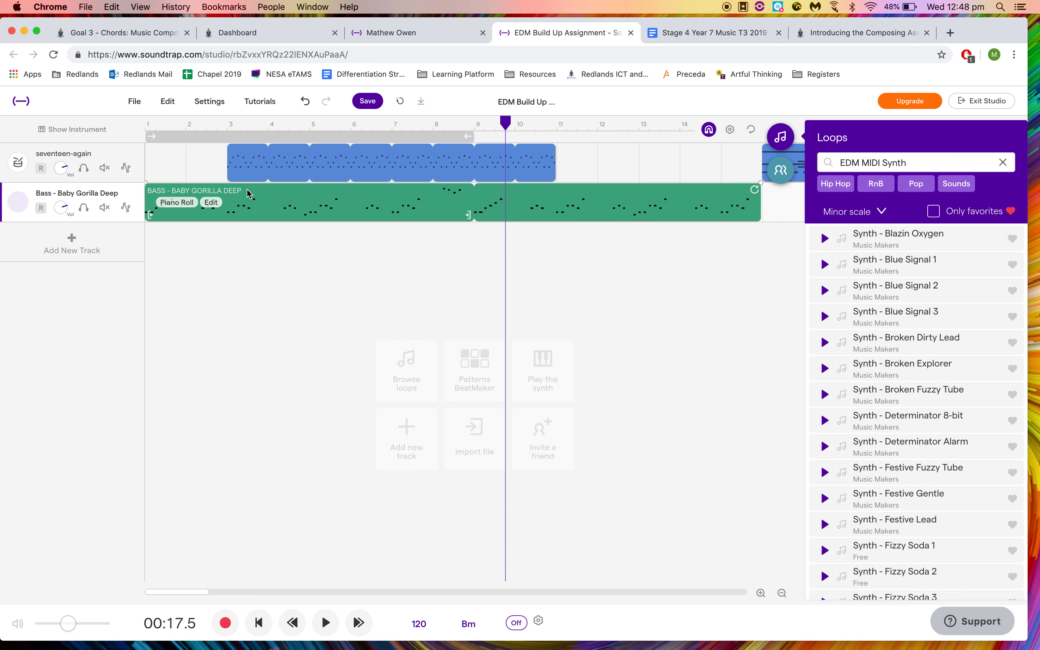
left_click(218, 127)
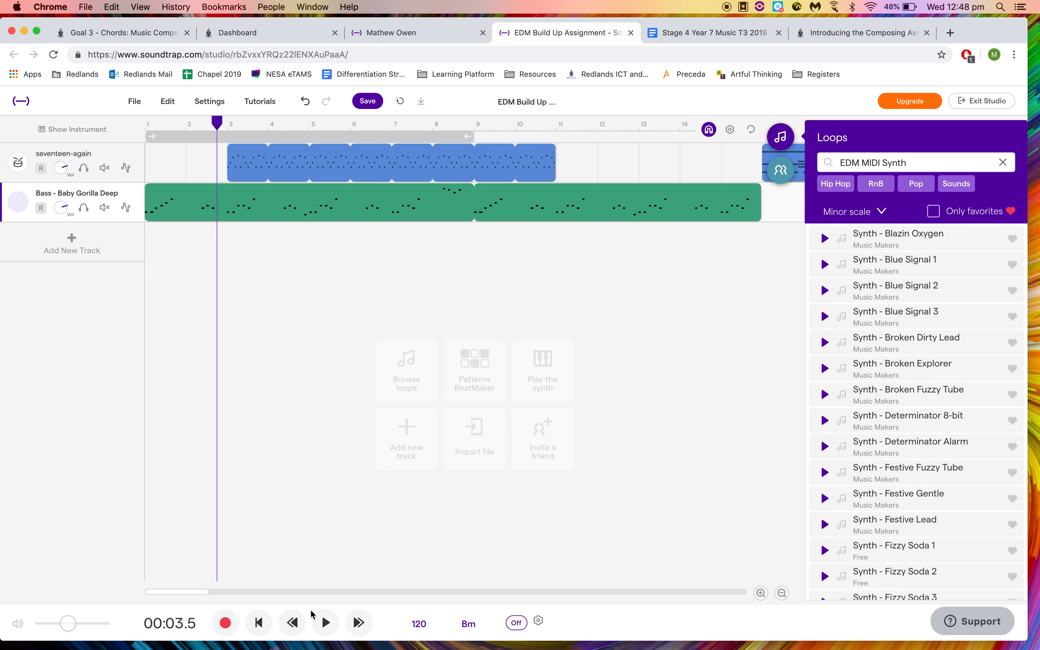
left_click(326, 623)
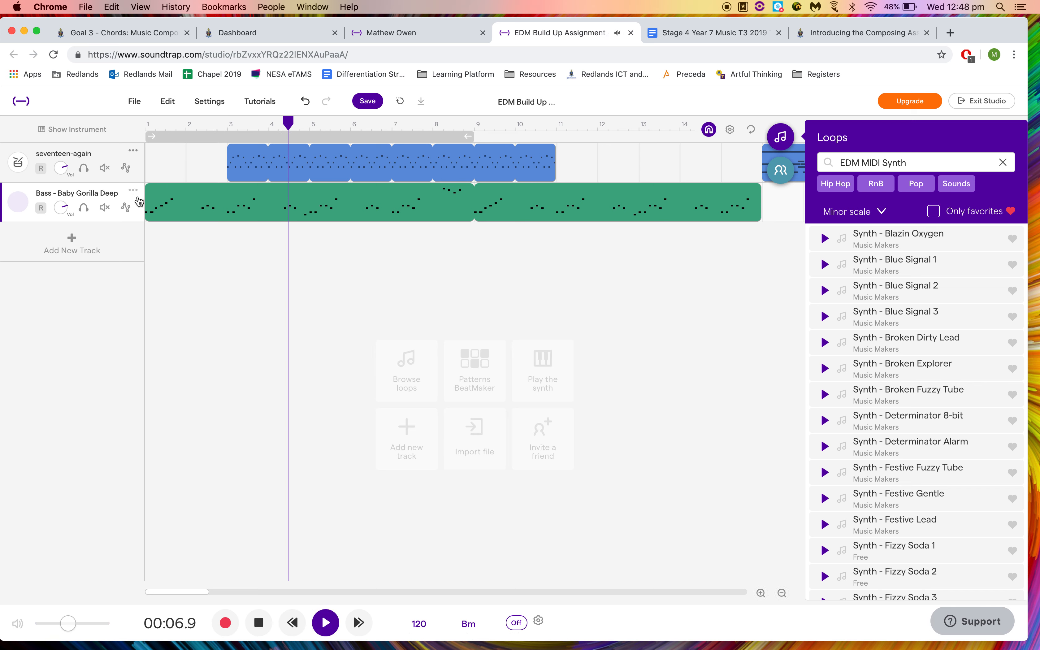
left_click(325, 622)
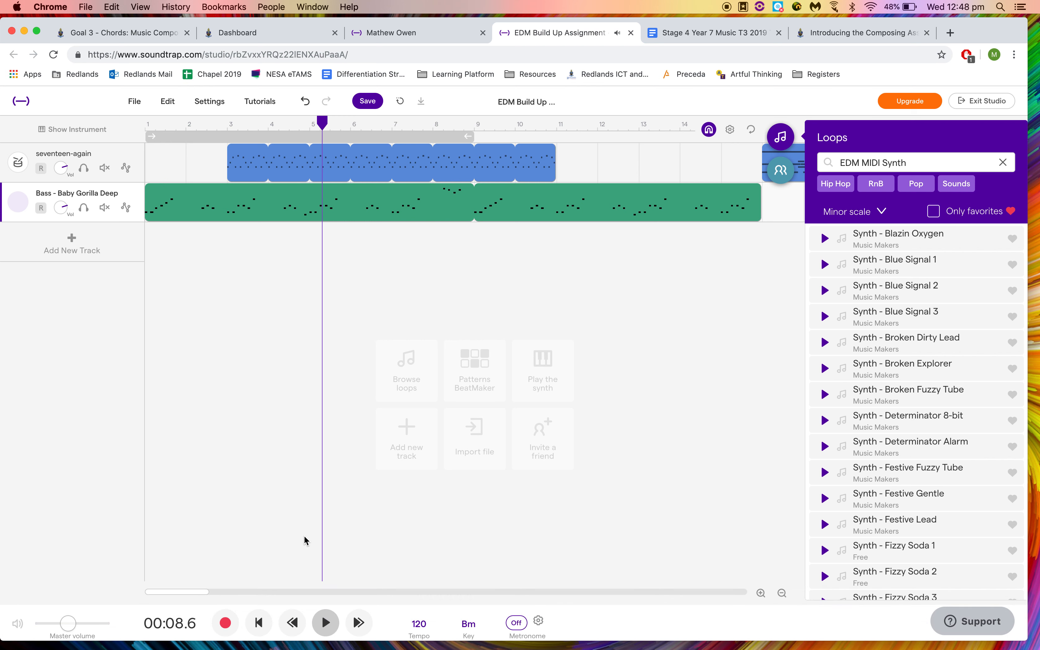
Step: Return the playhead to the start and undo placing Blazin Oxygen on the seventeen-again track
left_click(260, 355)
left_click_drag(153, 128, 145, 128)
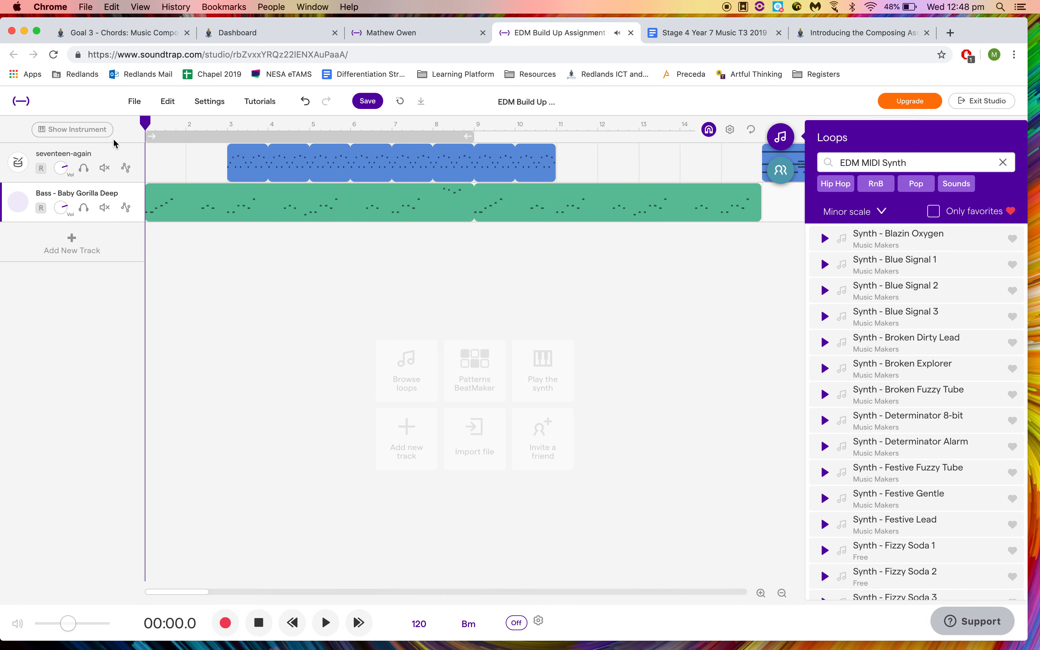
left_click(105, 154)
key("super+z")
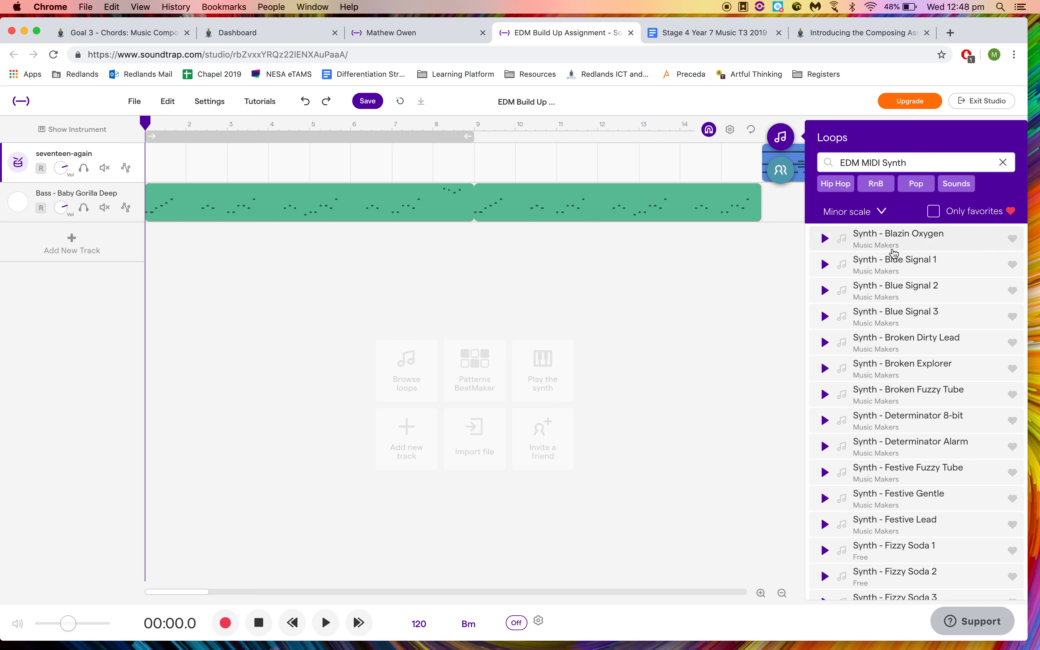
Step: Add the Blazin Oxygen synth loop on its own new track starting at bar 3, and play back from there
left_click(793, 238)
left_click_drag(793, 237, 230, 238)
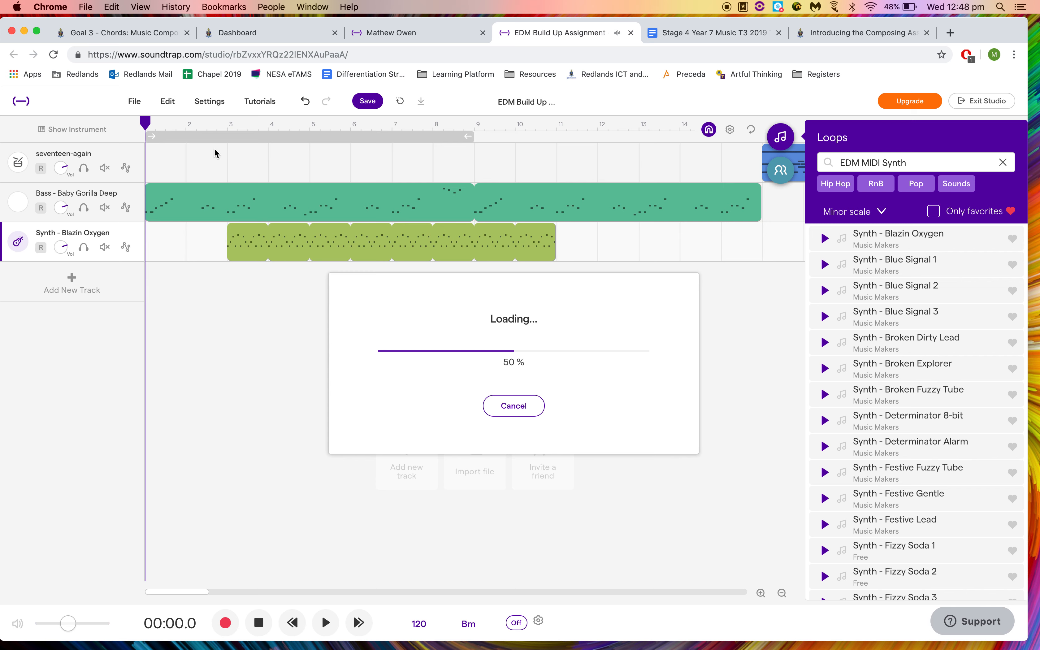
left_click(229, 125)
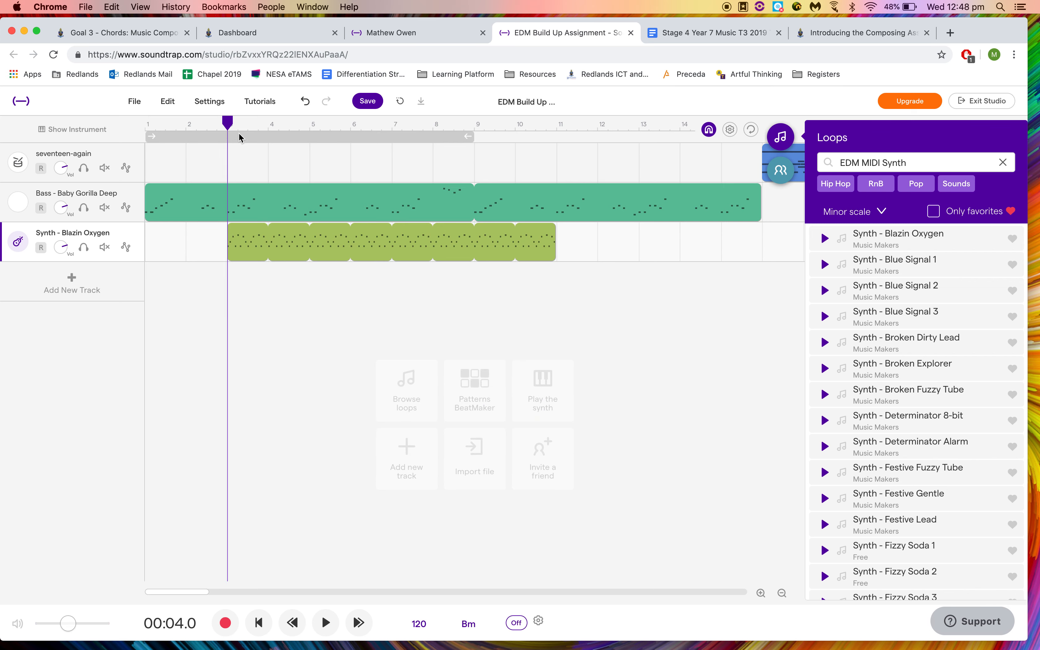
left_click(326, 622)
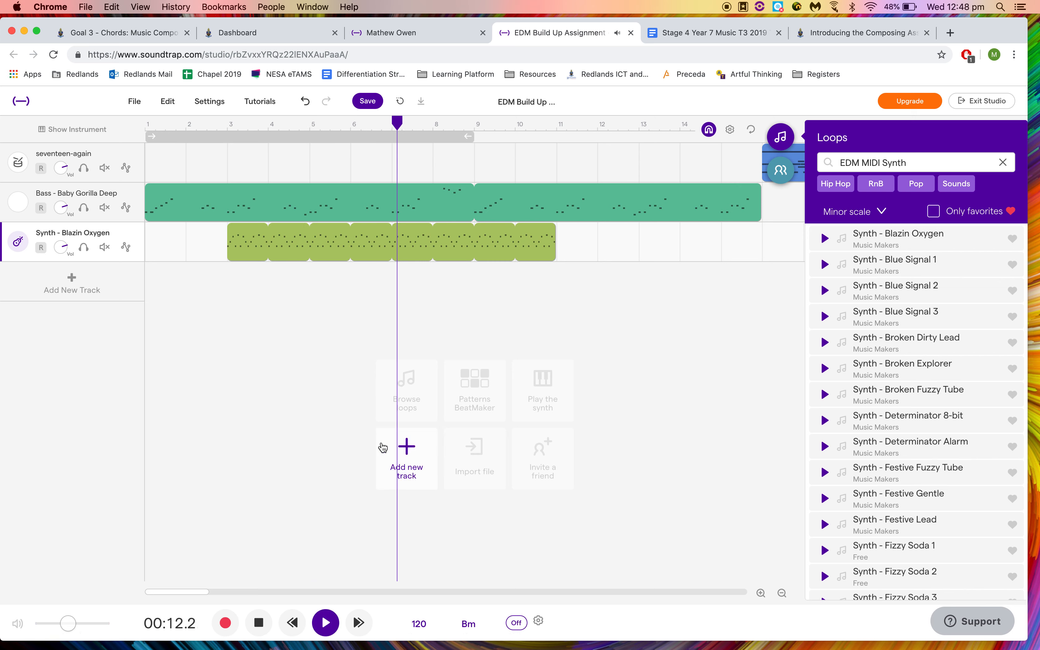
key("space")
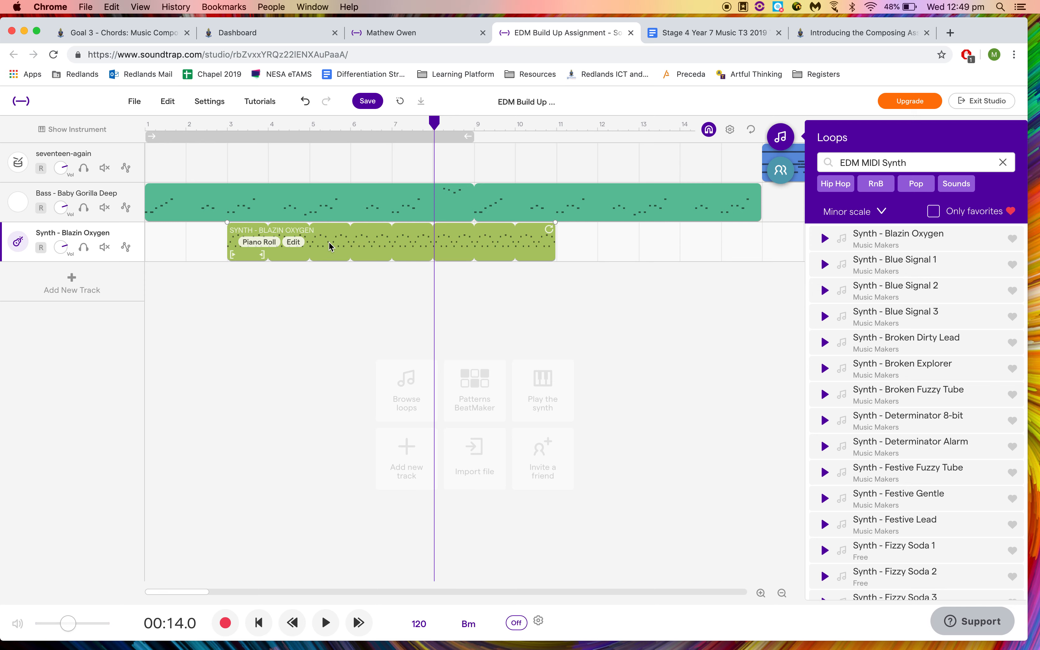
Step: Shorten the looped Baby Gorilla Deep bass clip so it ends at the start of bar 9
scroll(431, 358, "down", 3)
scroll(431, 358, "up", 3)
scroll(431, 358, "left", 3)
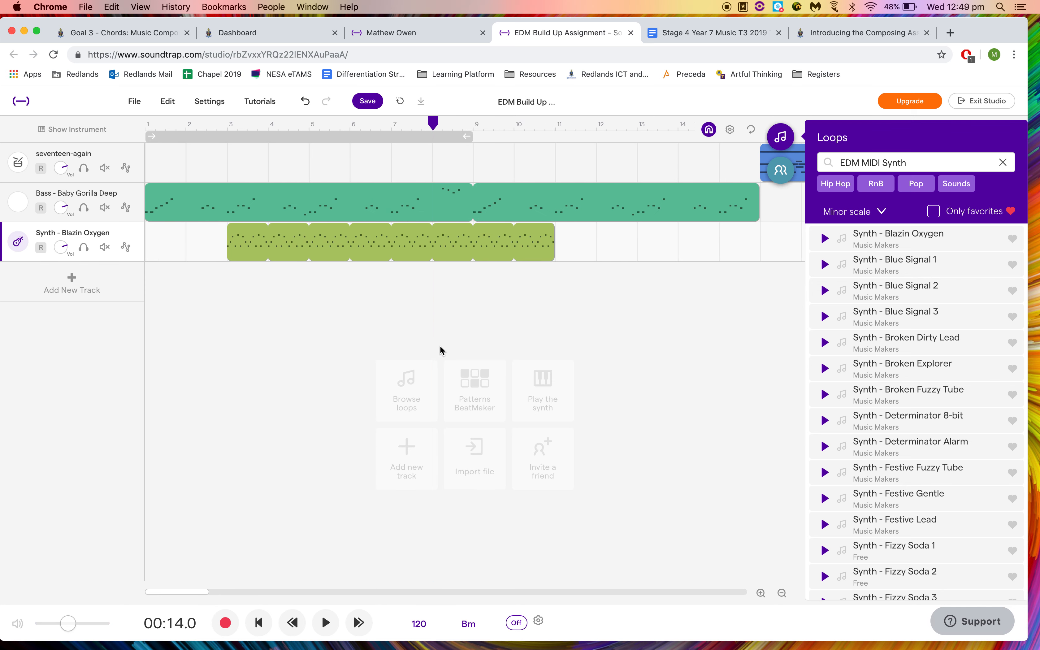
left_click_drag(753, 189, 404, 188)
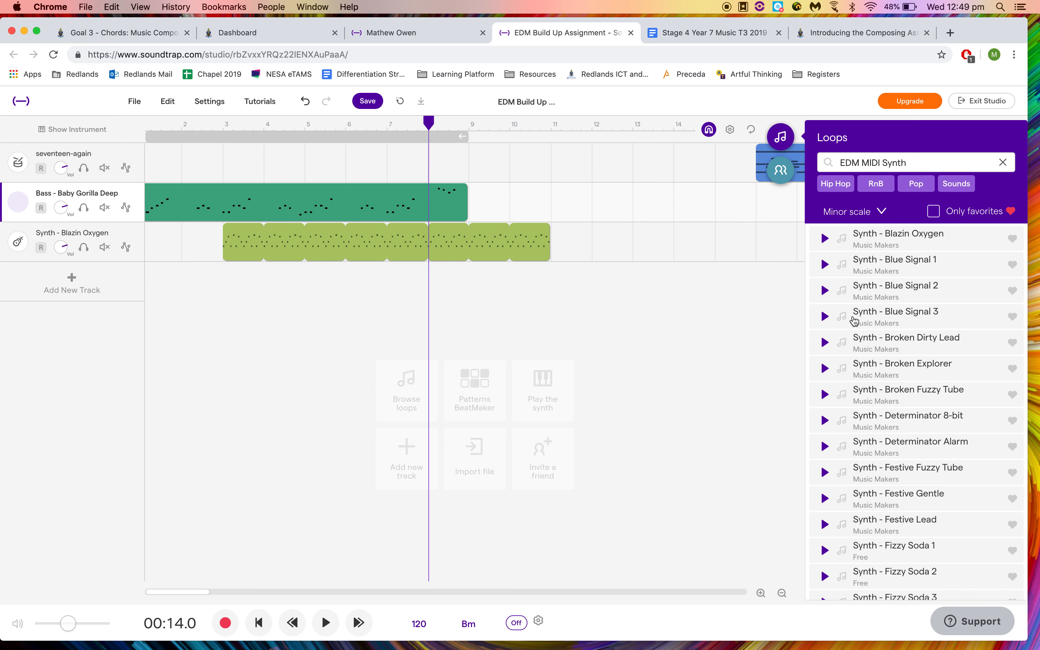
Step: Add the Broken Dirty Lead synth loop on a new track, move it to start at bar 5, and play from there
left_click(842, 343)
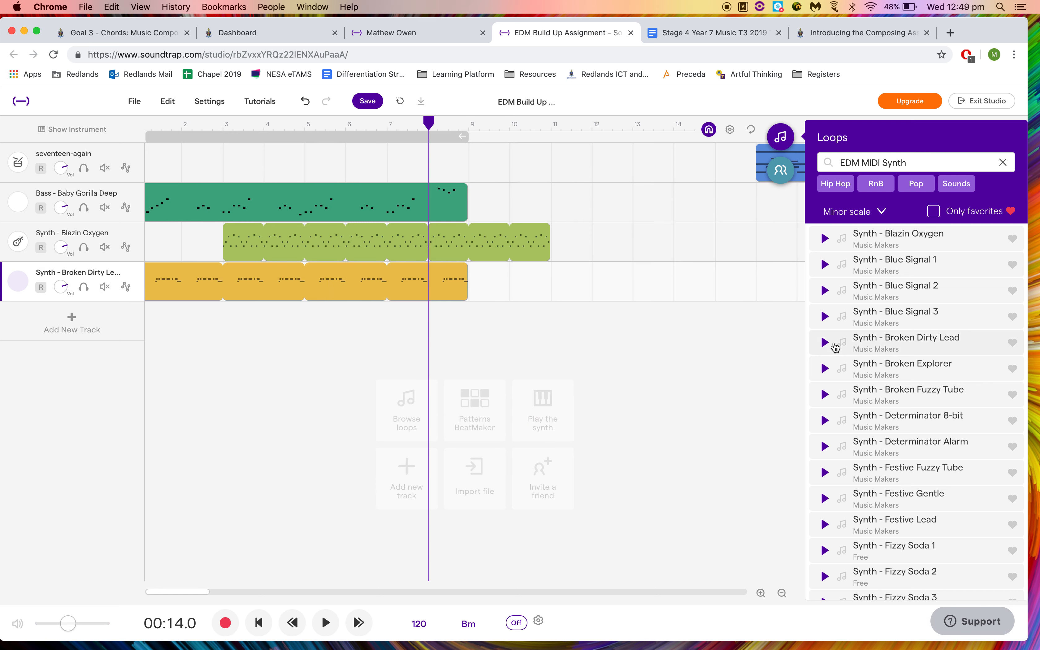
left_click_drag(267, 278, 432, 292)
left_click(303, 125)
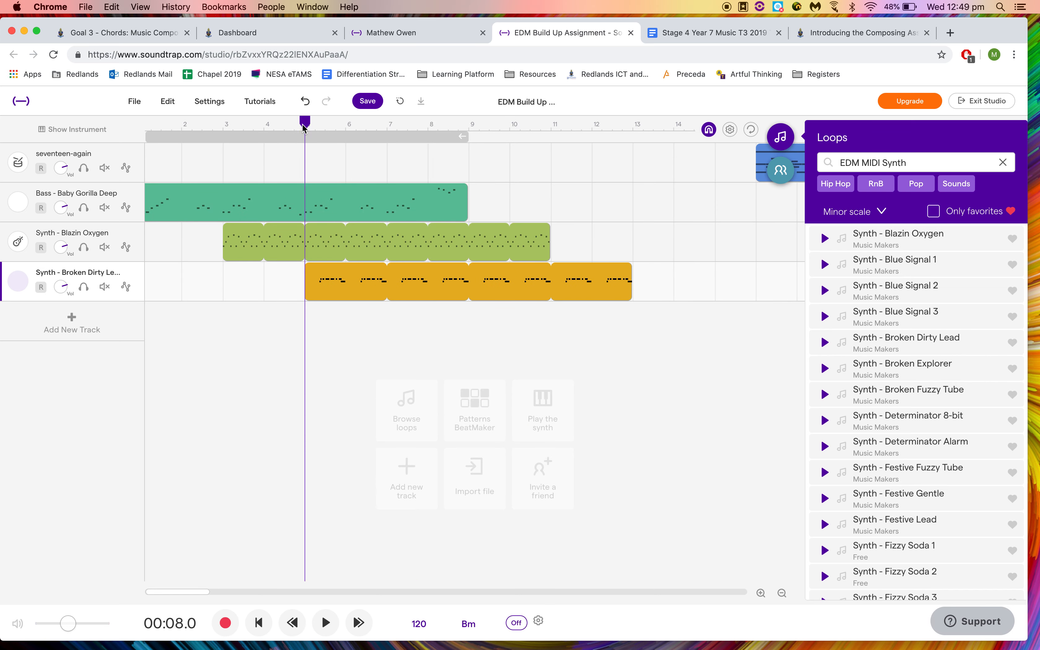
key("space")
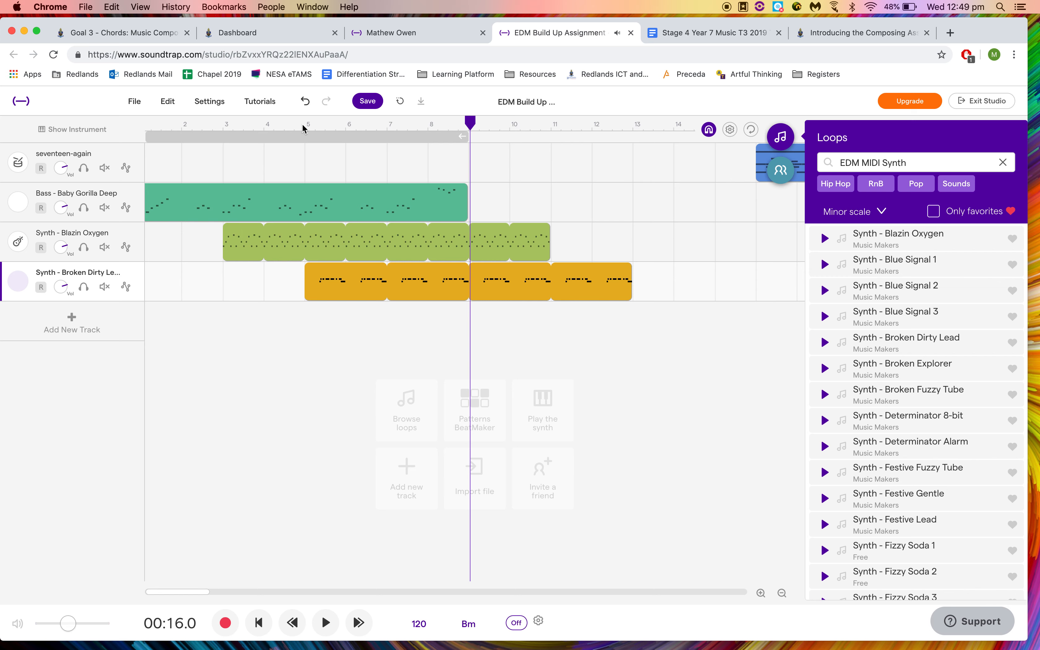
mouse_move(355, 216)
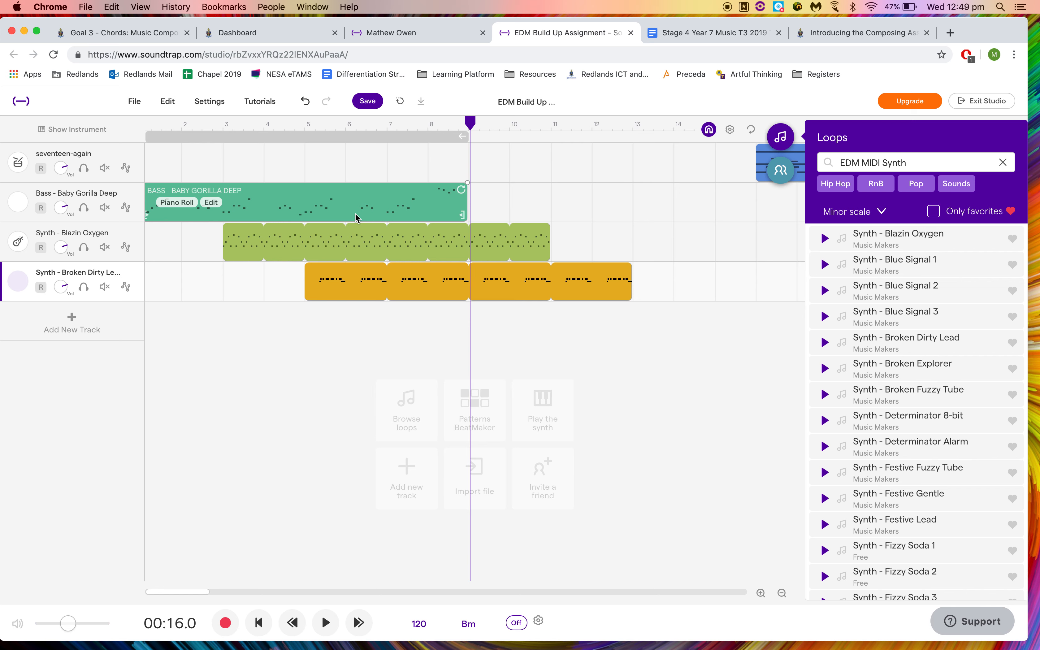
mouse_move(440, 289)
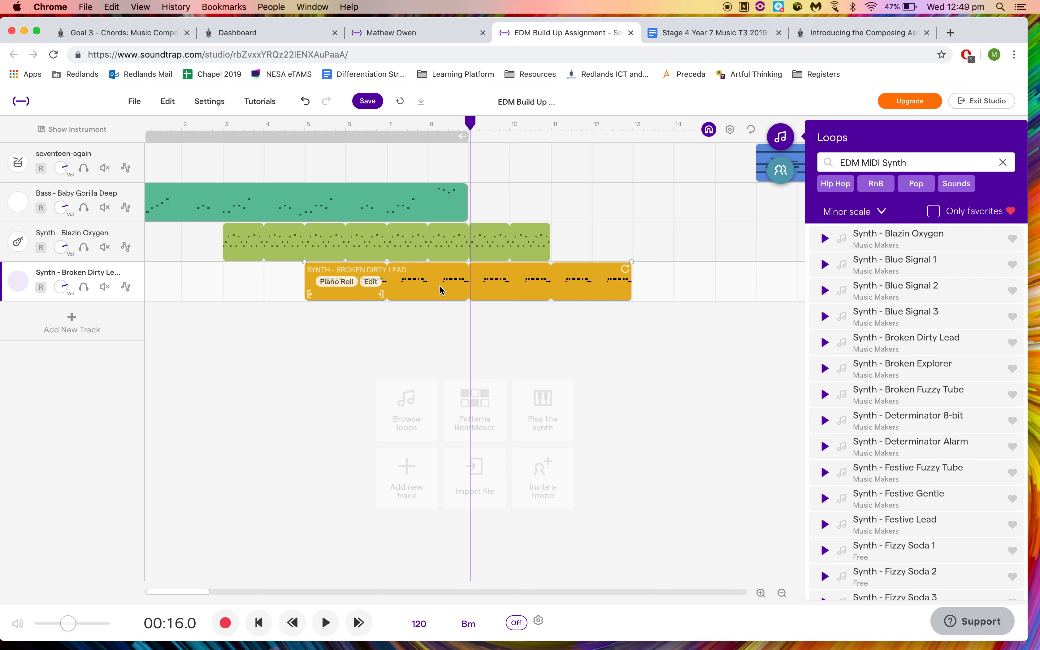